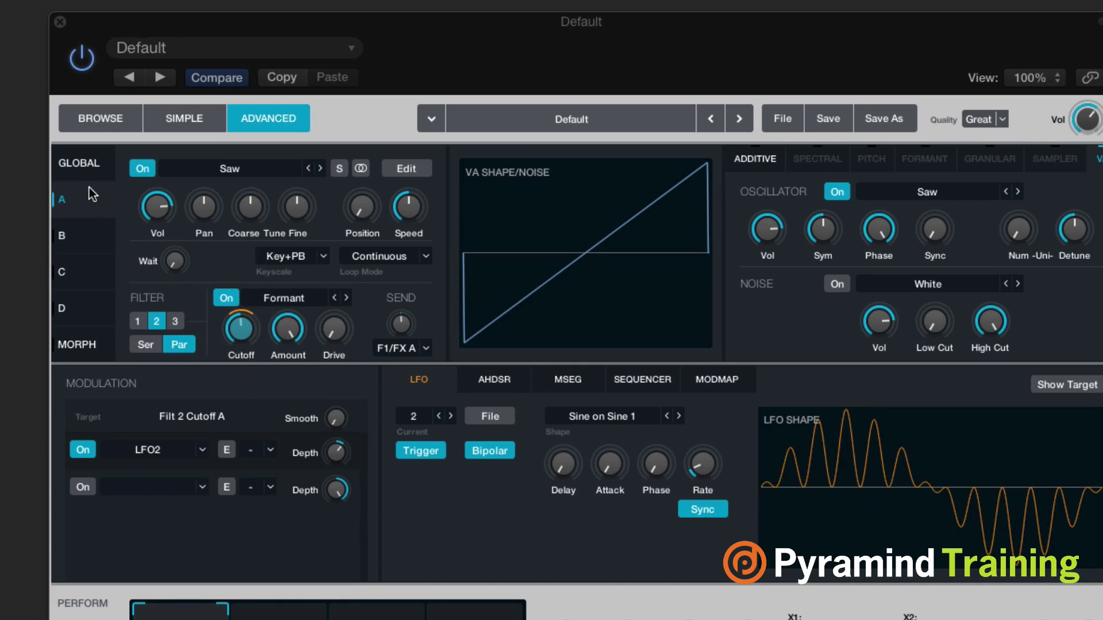
Step: Switch Alchemy from the Source A edit view to the Global page
left_click(73, 162)
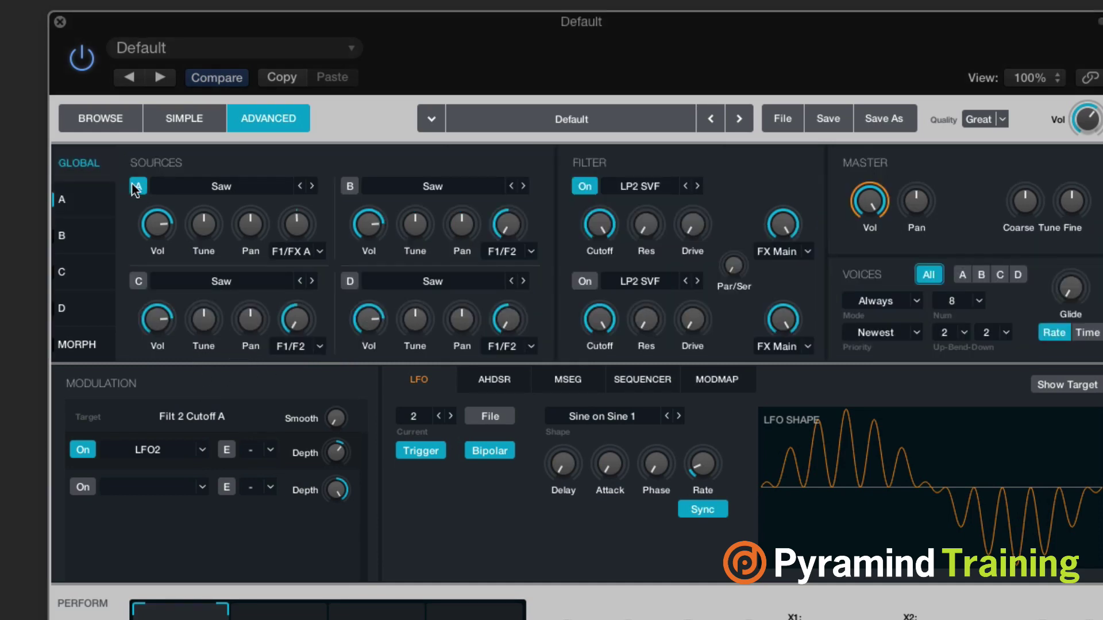
Step: Select source B and choose Import Audio from its source menu
mouse_move(398, 220)
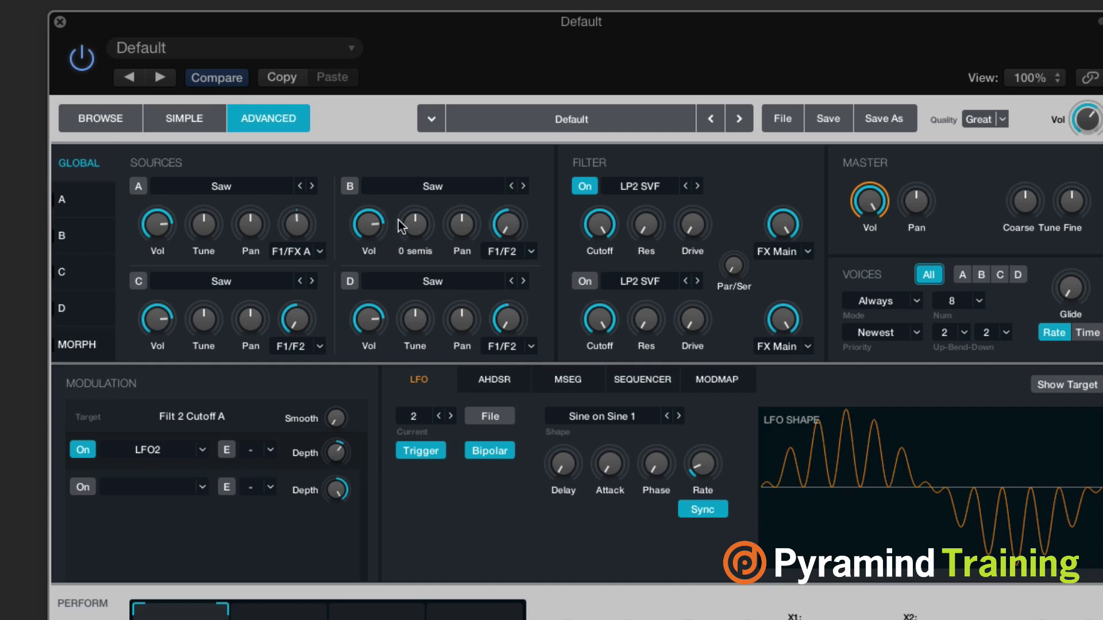
left_click(350, 186)
left_click(454, 183)
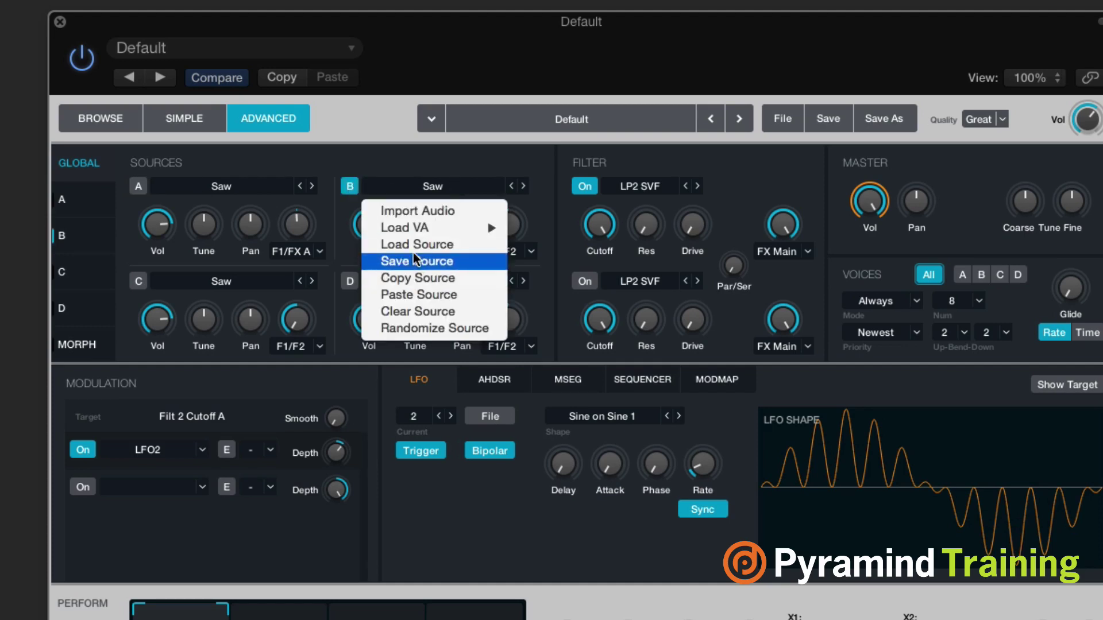
mouse_move(422, 227)
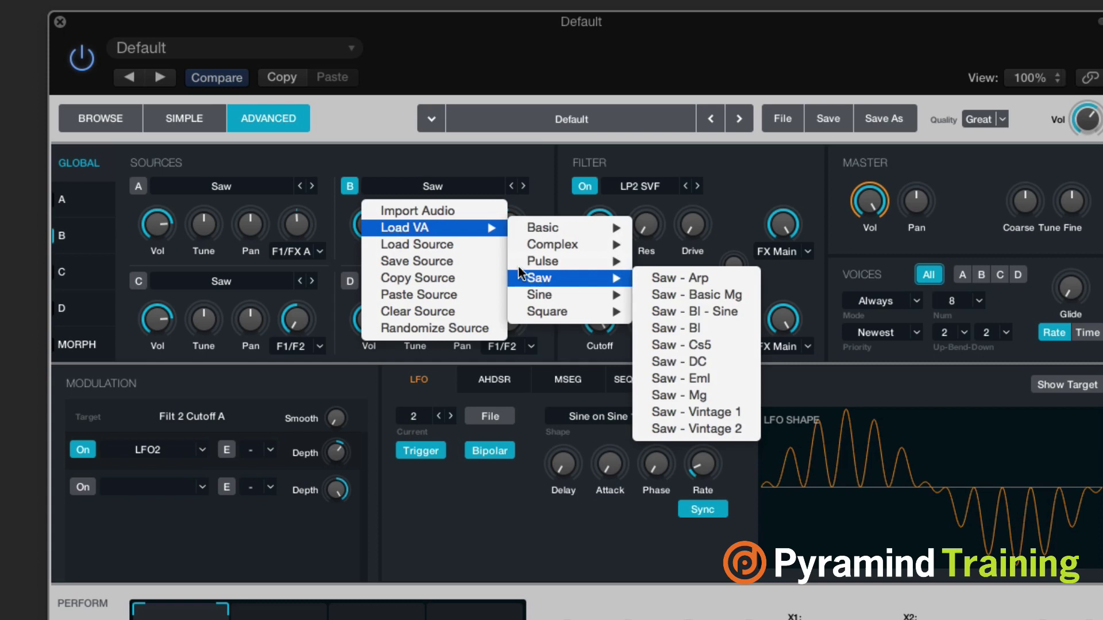
left_click(450, 212)
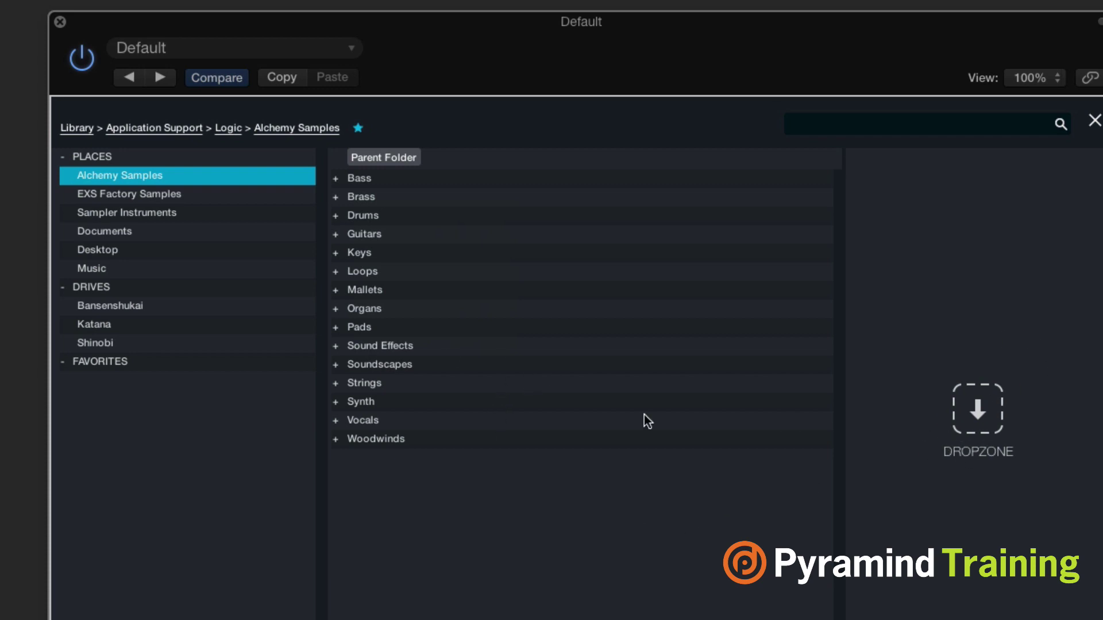
Step: Browse to Pads > Digital > Beautiful Sky and drop its four WAV samples (C2–C5) into the Dropzone
double_click(374, 333)
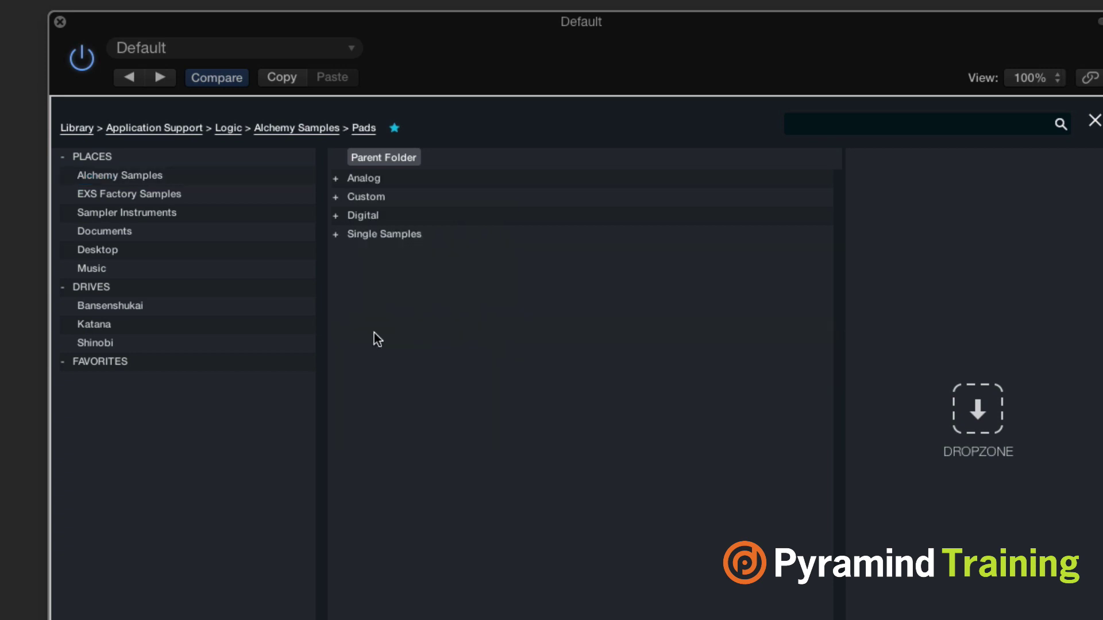
double_click(373, 215)
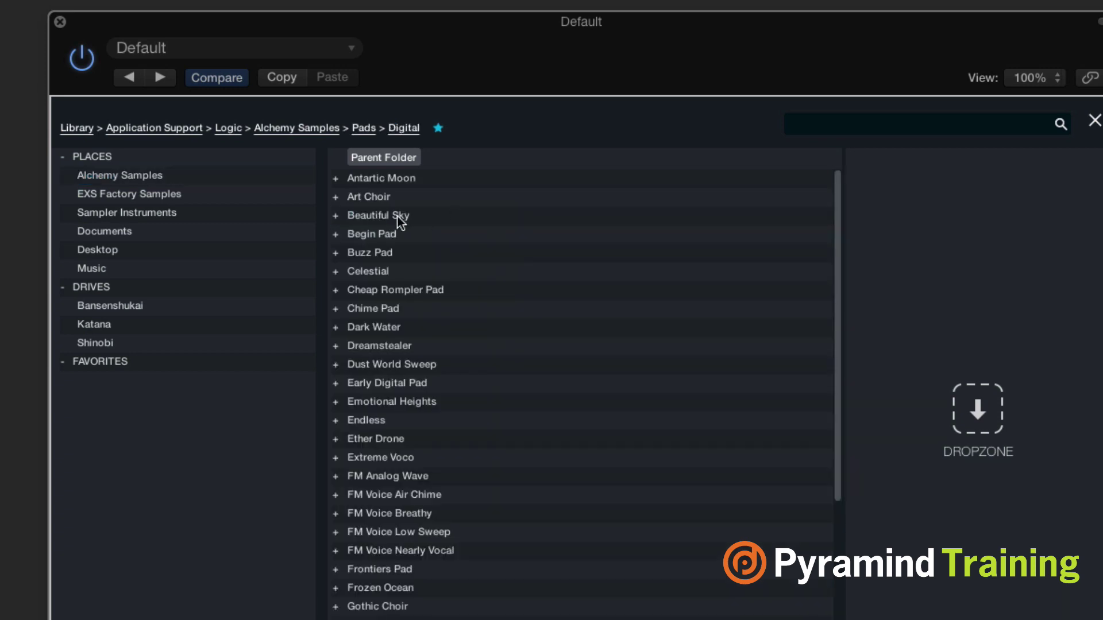
left_click(398, 216)
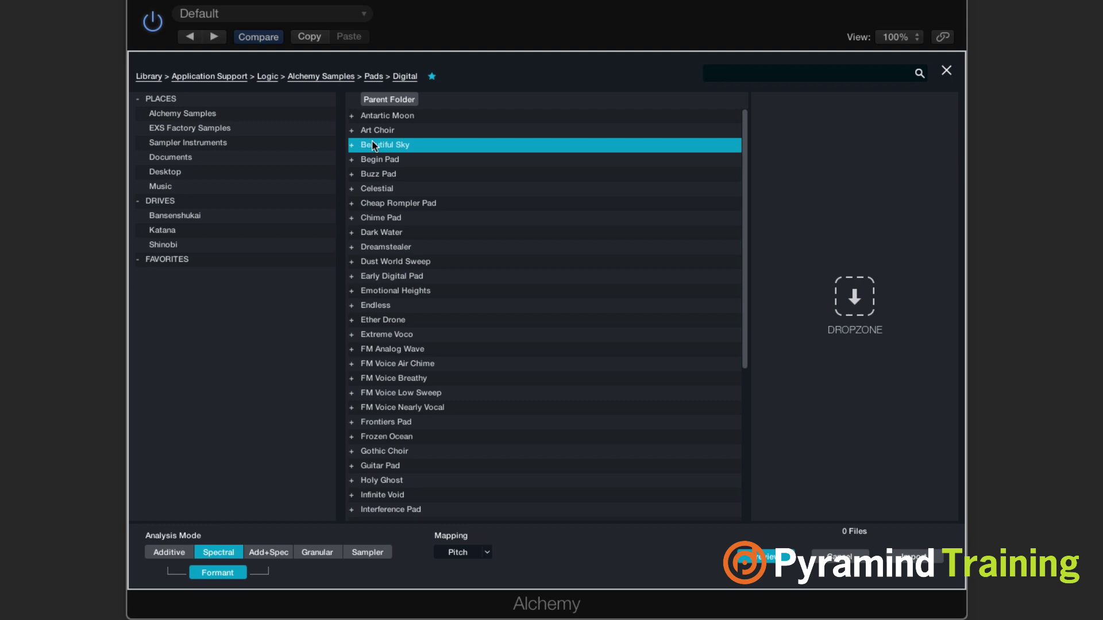
double_click(371, 146)
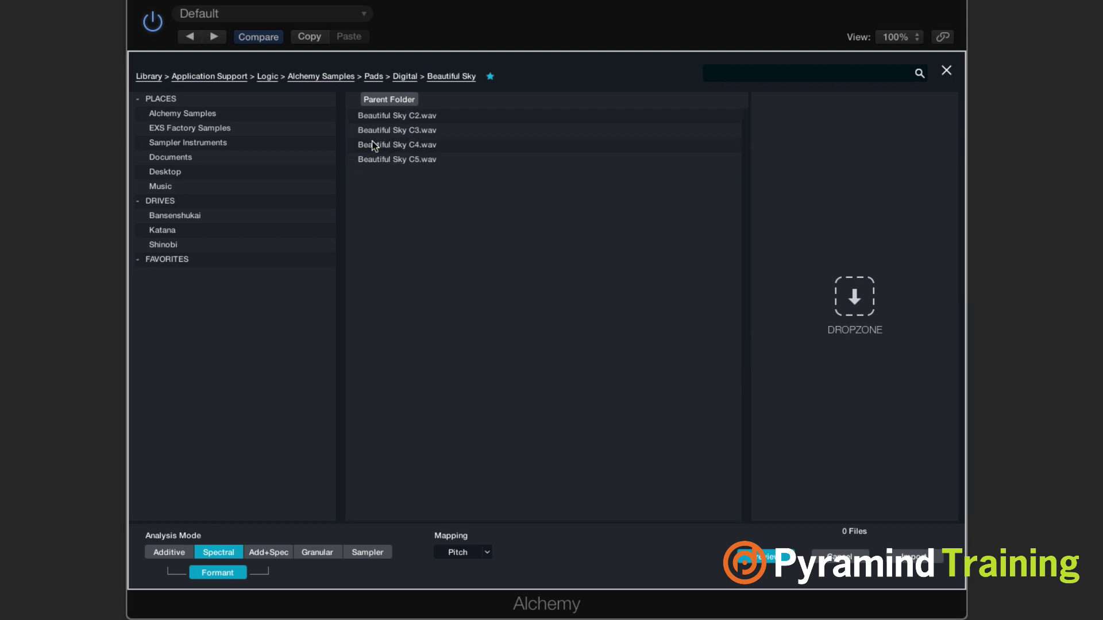
left_click(394, 115)
left_click(389, 160, "shift")
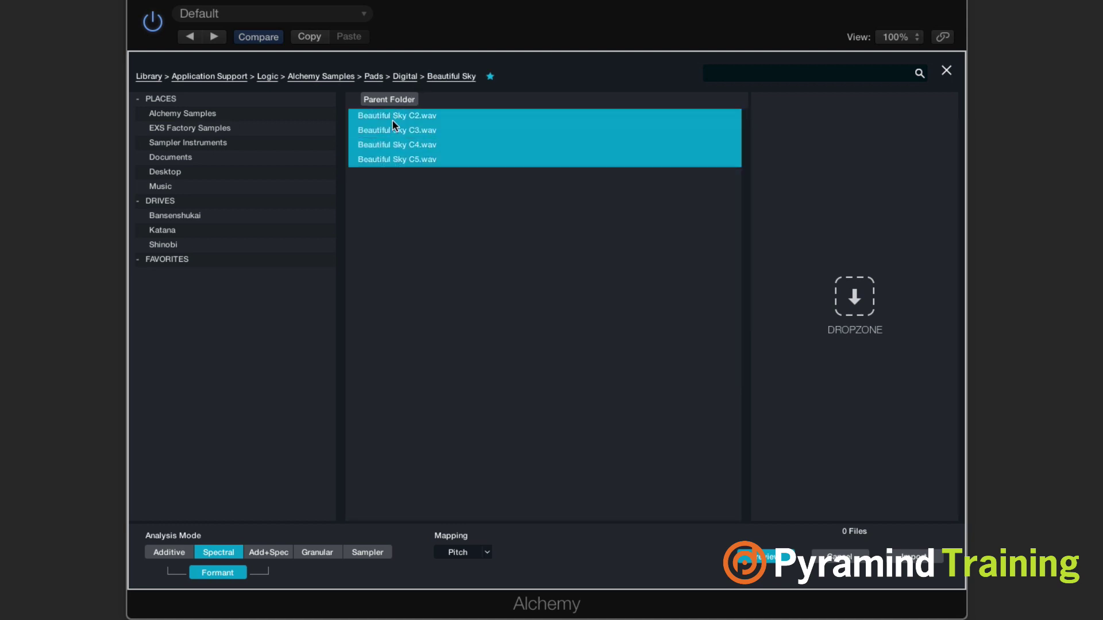
left_click_drag(525, 153, 808, 229)
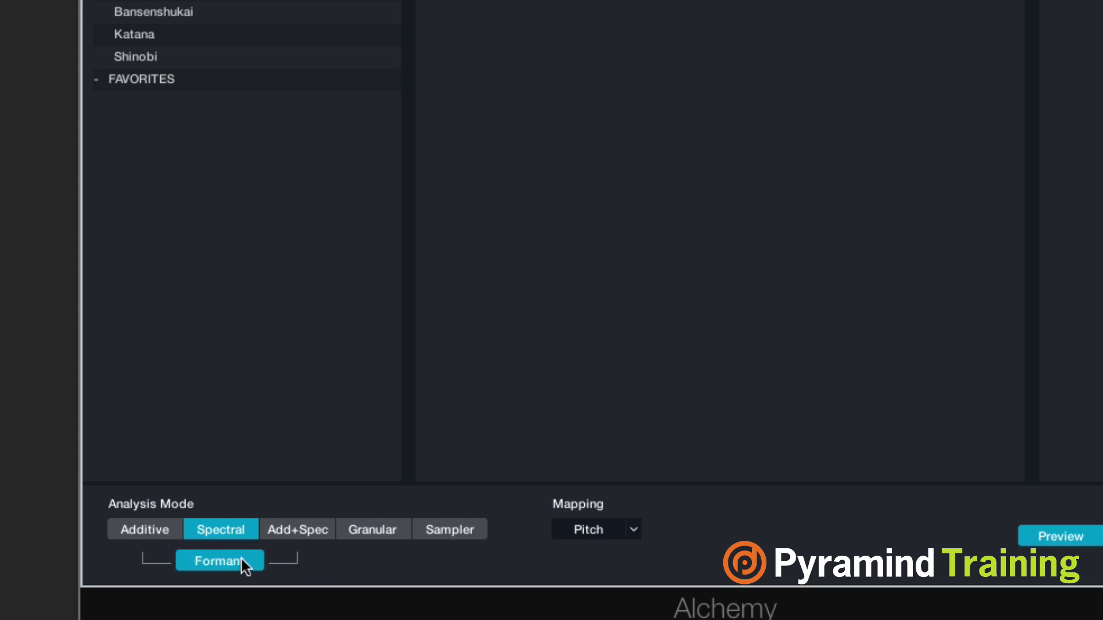
Step: Compare the Granular and Sampler analysis modes, finally choosing Sampler for the four samples
left_click(227, 563)
left_click(452, 528)
left_click(375, 540)
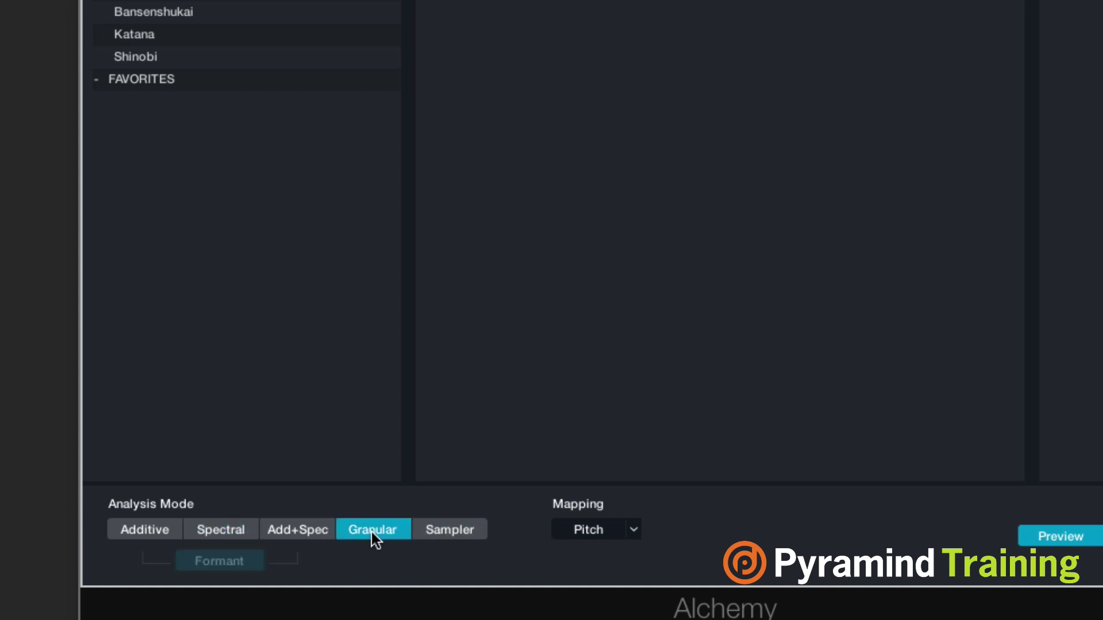
left_click(442, 532)
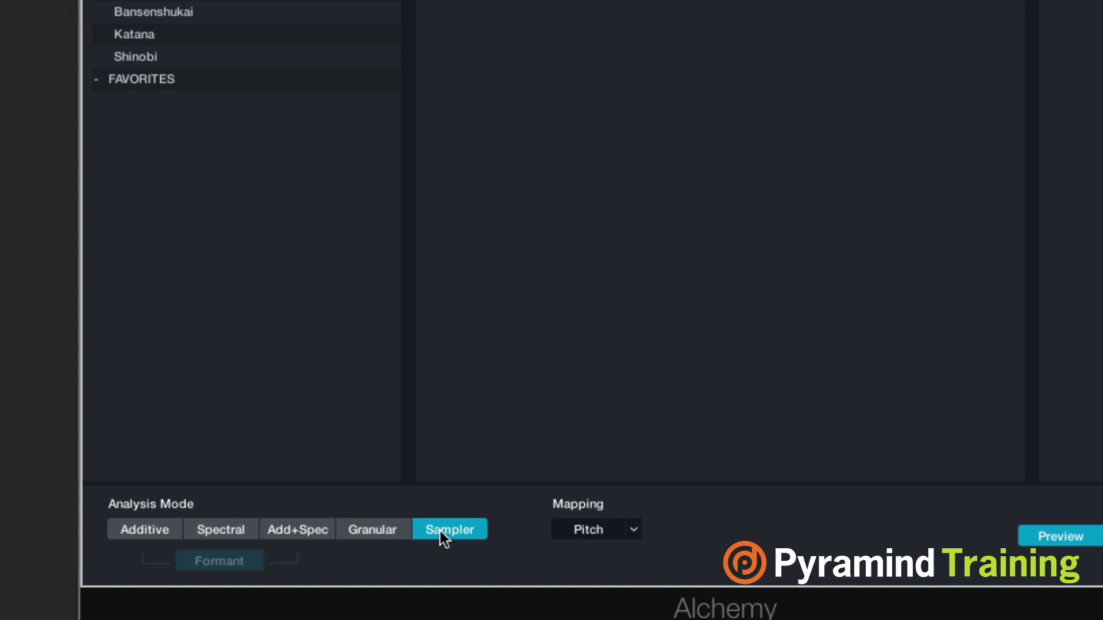
left_click(367, 534)
left_click(472, 530)
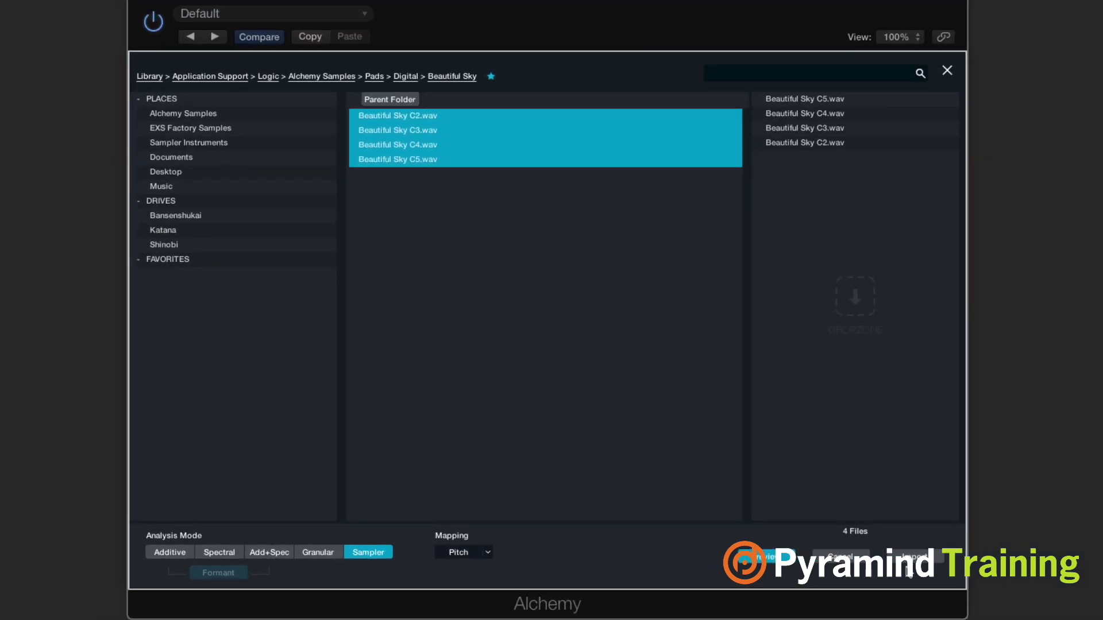
Step: Import the Beautiful Sky samples into source B, then show the Master Vol's AHDSR modulation
left_click(913, 558)
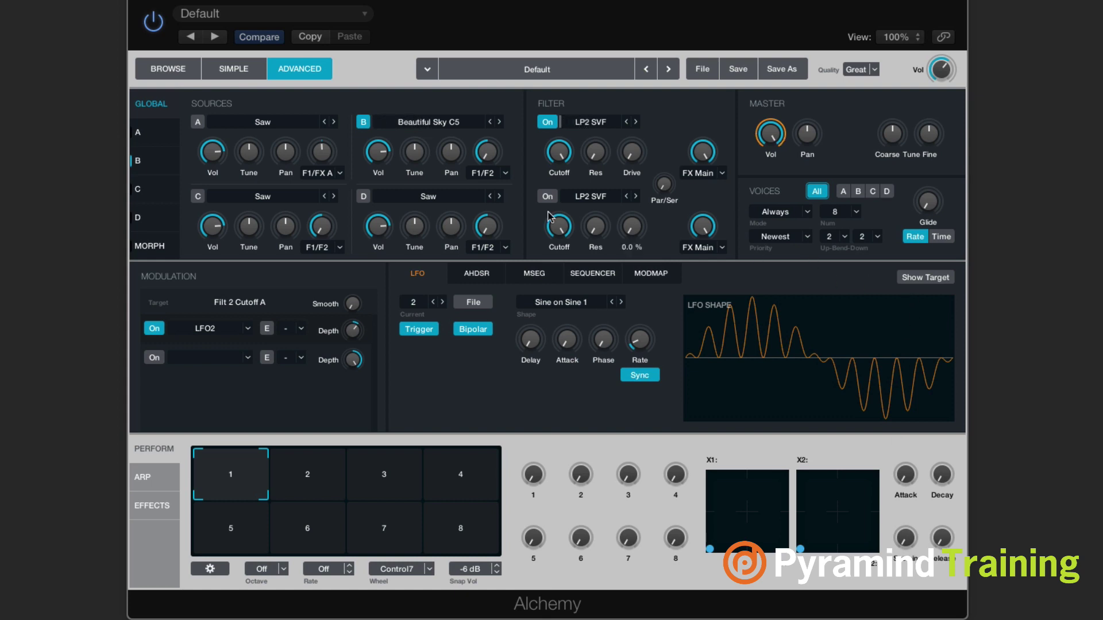
left_click(377, 152)
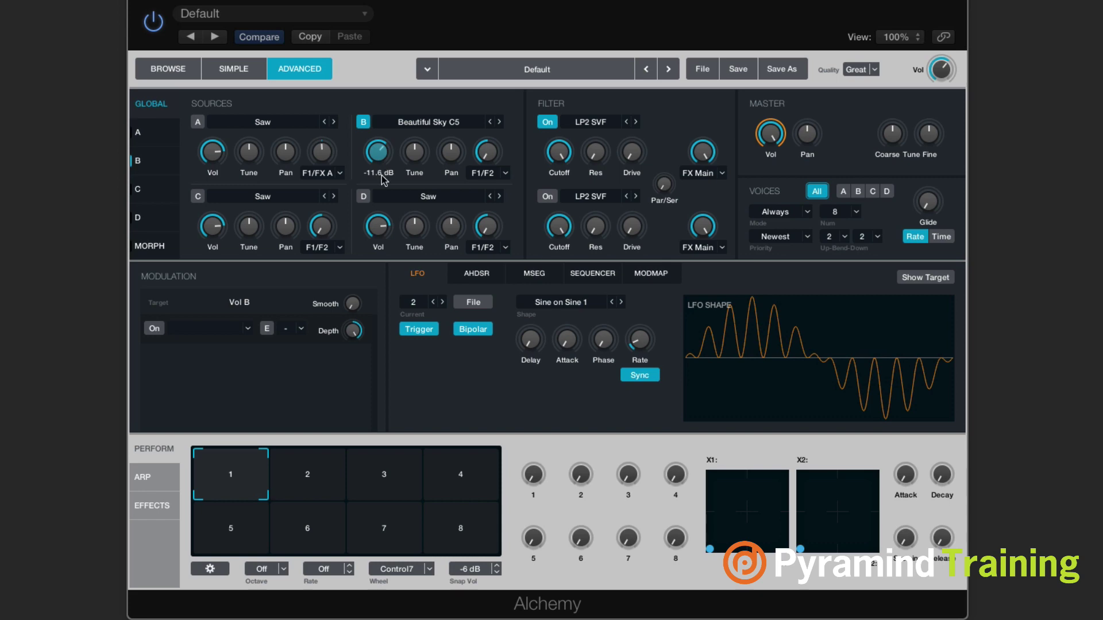
left_click(771, 134)
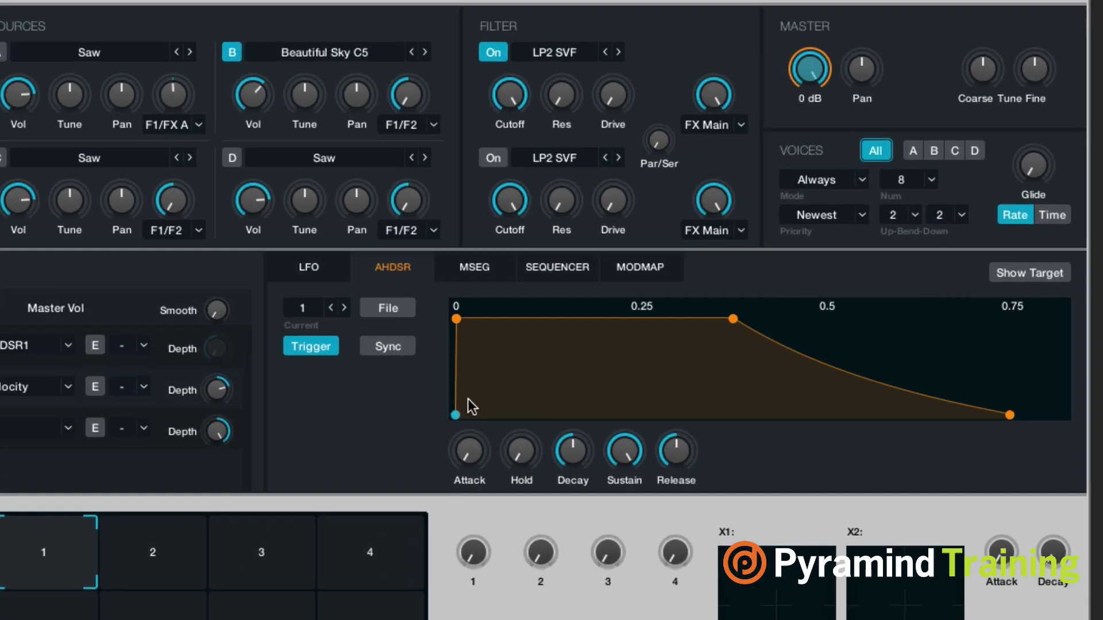
mouse_move(534, 389)
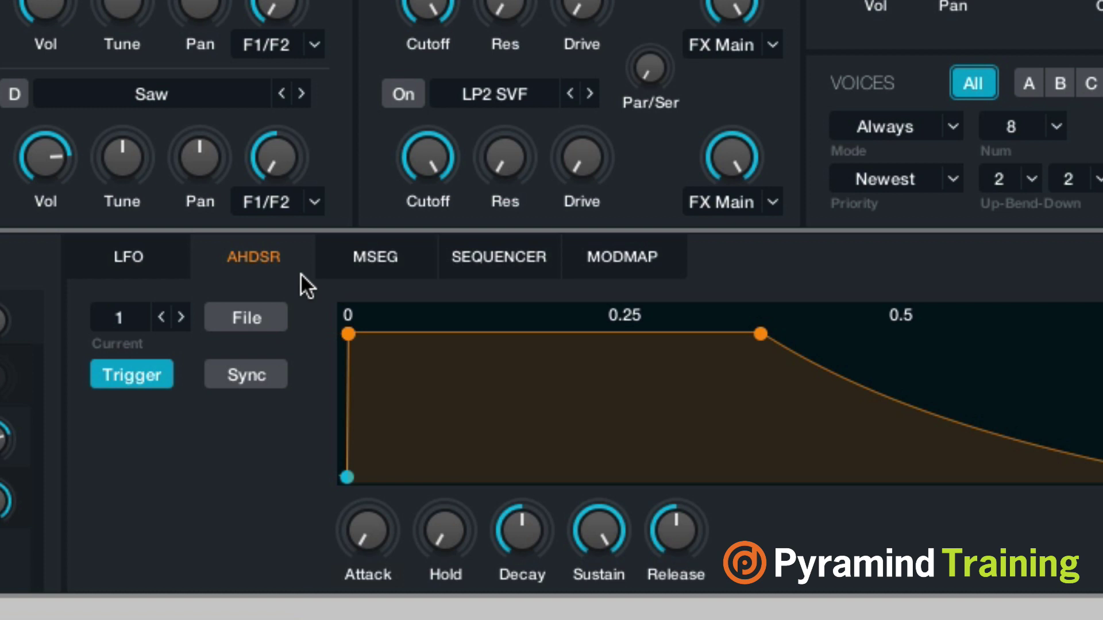
Step: Rough in the master envelope: longer hold, shorter decay, sustain 73.5%, release 0.7 s
left_click_drag(451, 519, 424, 437)
left_click_drag(532, 533, 519, 547)
left_click_drag(623, 534, 599, 619)
left_click_drag(663, 543, 663, 523)
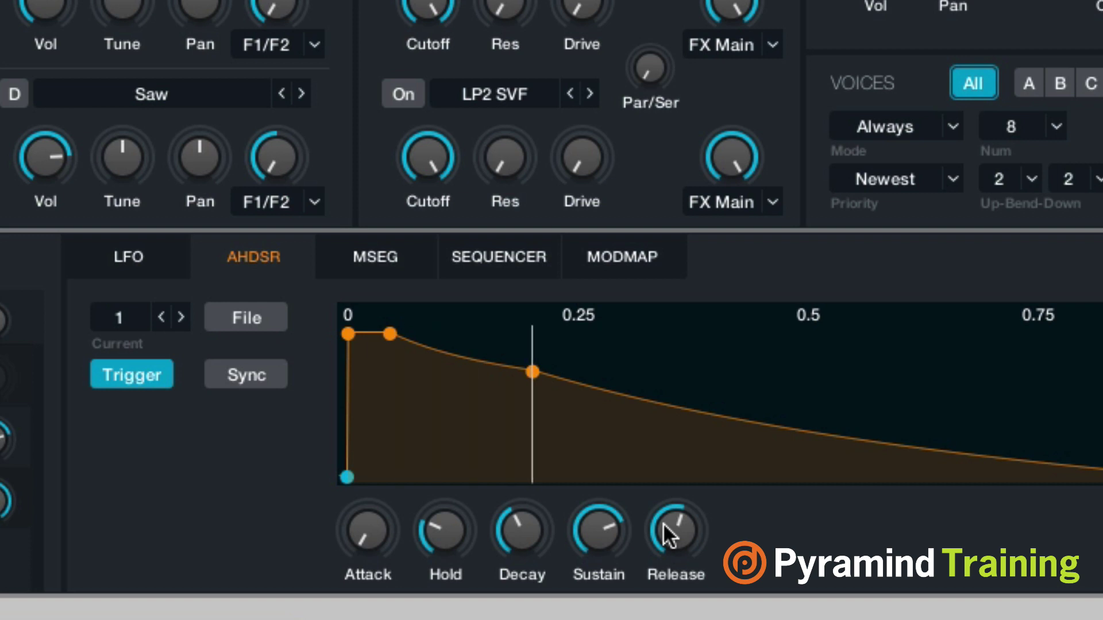
Step: Set attack to 0.29 s, hold 0.39 s, decay 0.59 s, and make the attack linear
left_click_drag(349, 537, 354, 439)
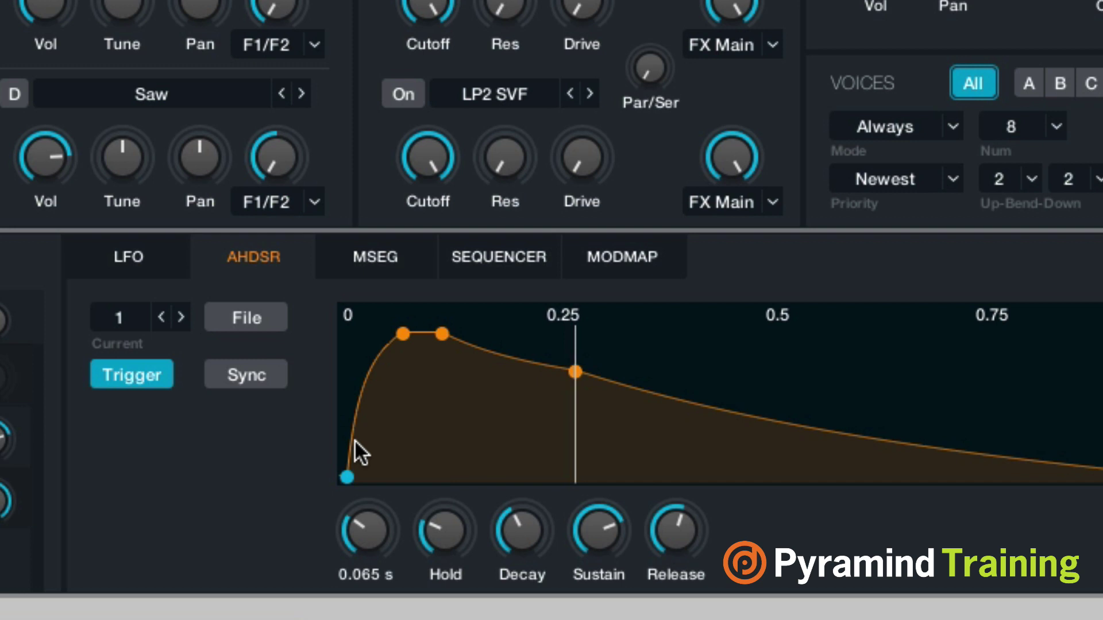
mouse_move(360, 502)
mouse_move(360, 502)
left_mouse_down()
mouse_move(360, 426)
mouse_move(363, 487)
left_mouse_up()
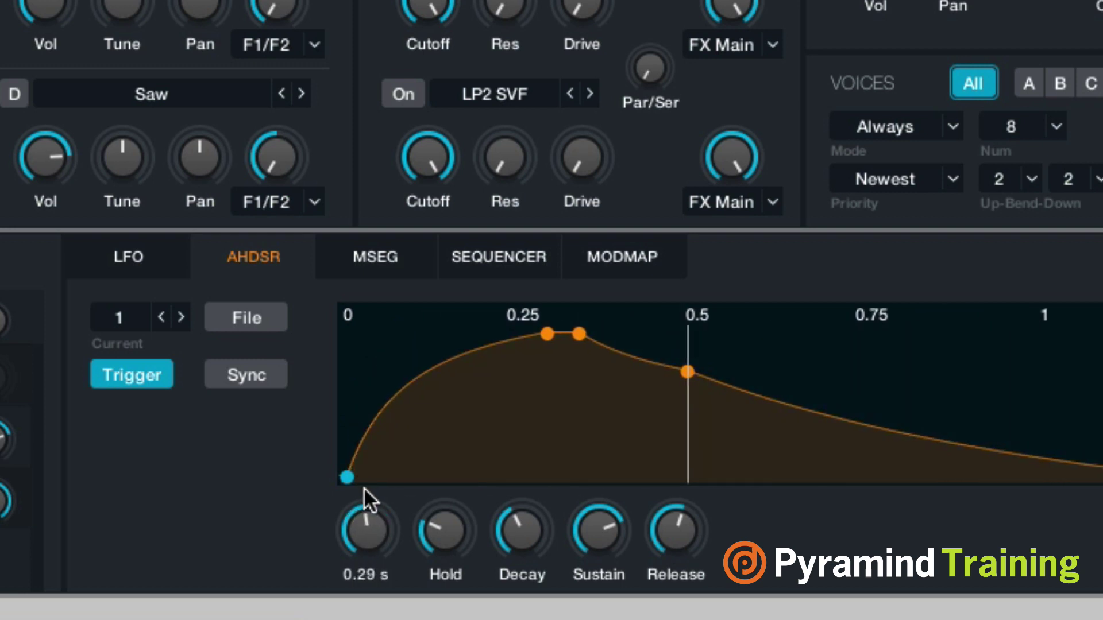
mouse_move(470, 518)
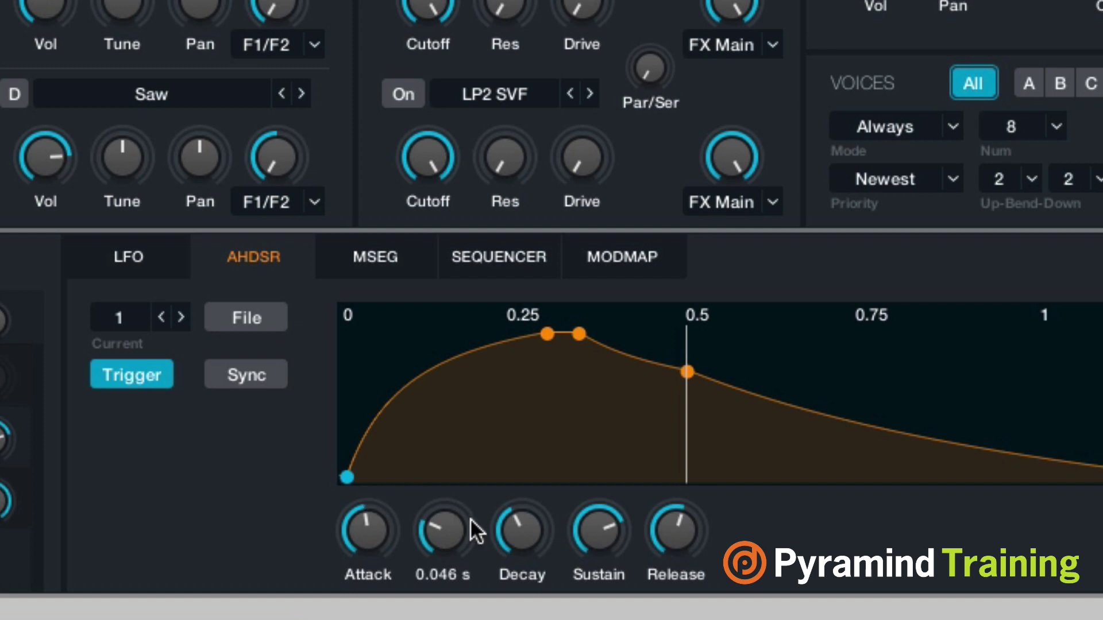
left_click_drag(470, 518, 434, 452)
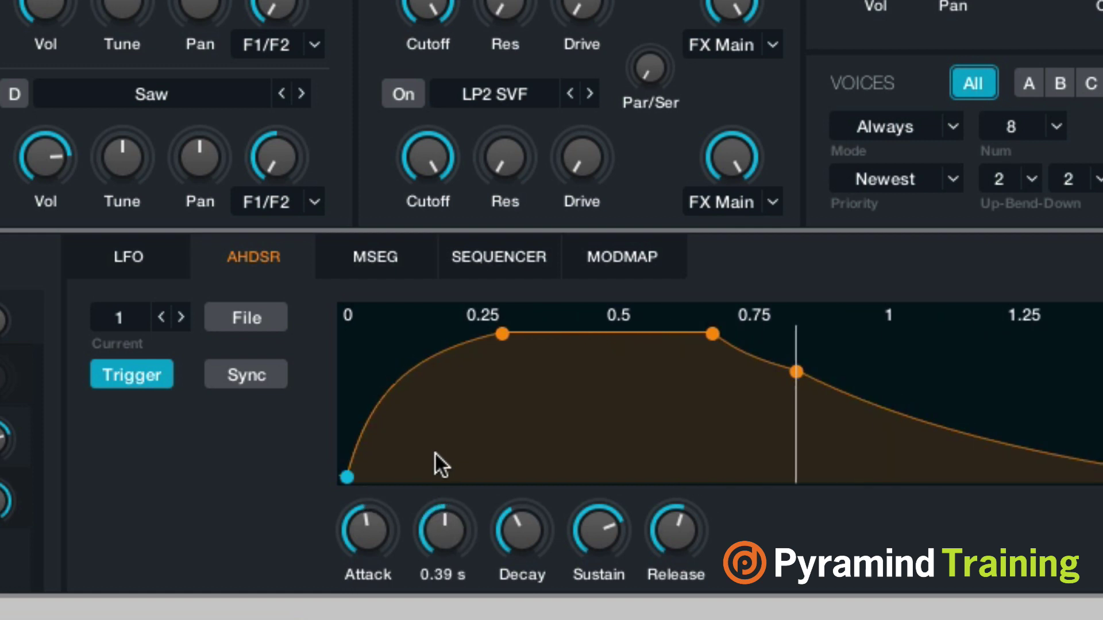
mouse_move(528, 521)
left_click_drag(515, 547, 511, 490)
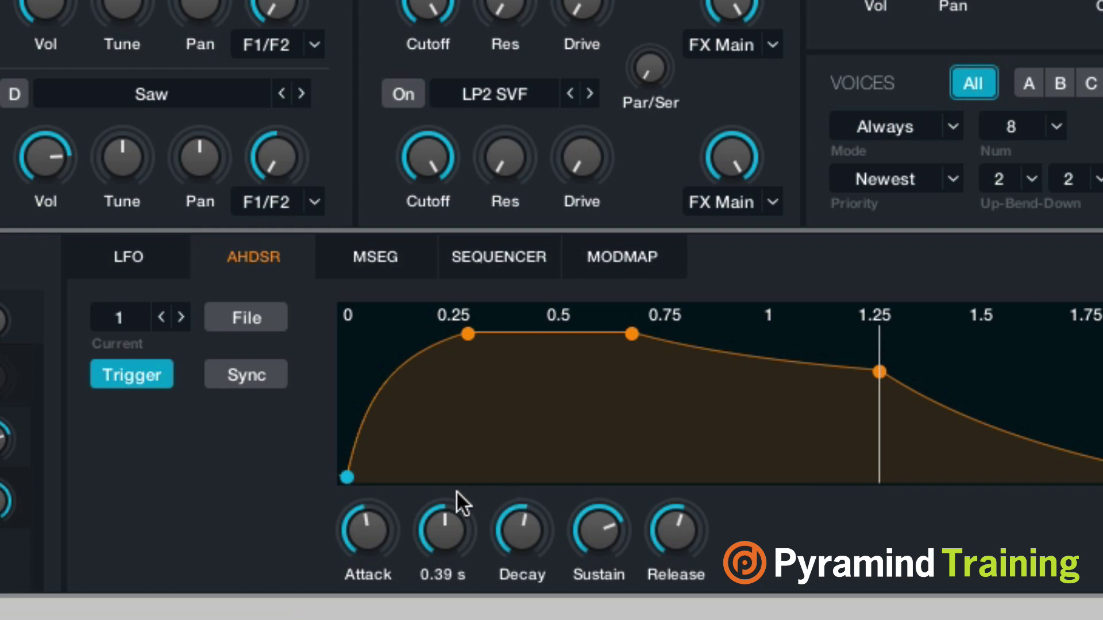
left_click_drag(391, 367, 428, 377)
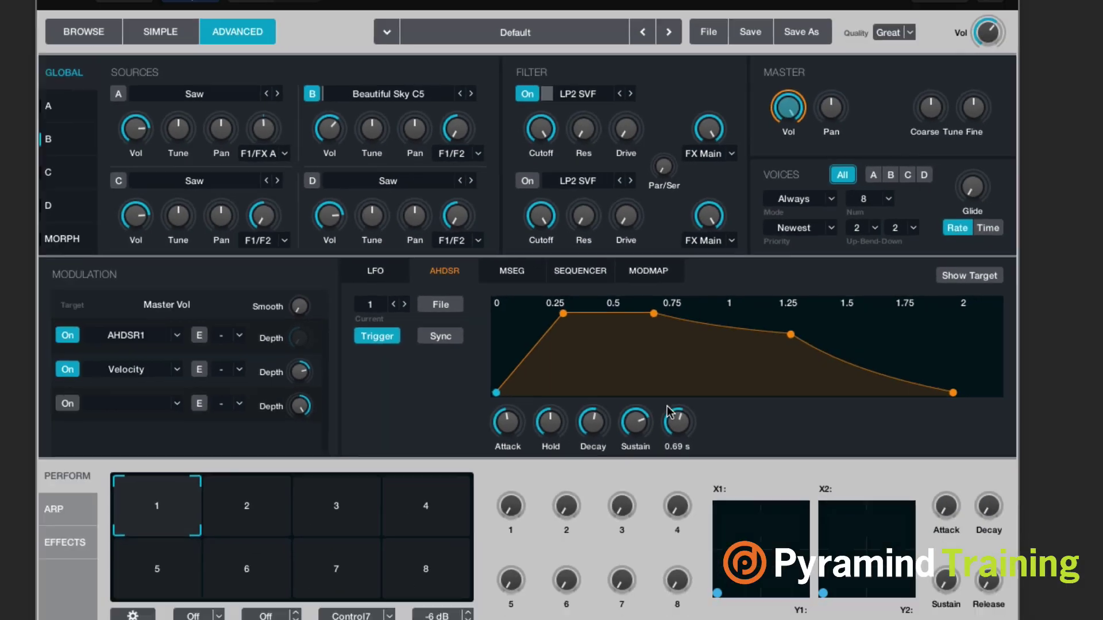
Step: Raise the AHDSR Release from 0.7 s through 2.1 s to about 2.4 s
left_click_drag(672, 529, 668, 500)
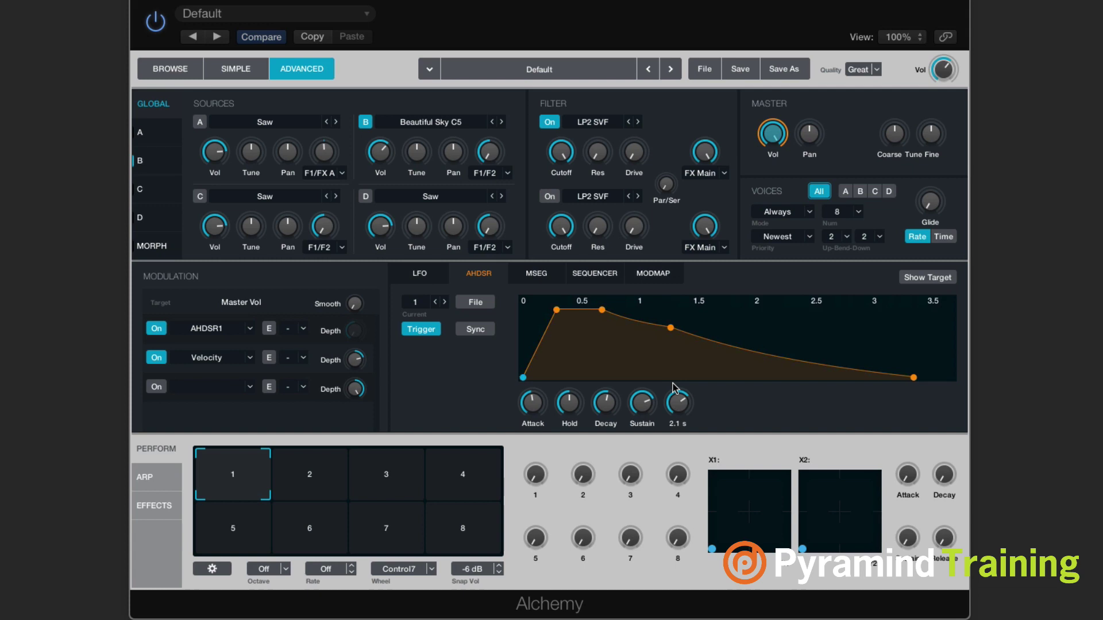
left_click_drag(673, 384, 668, 381)
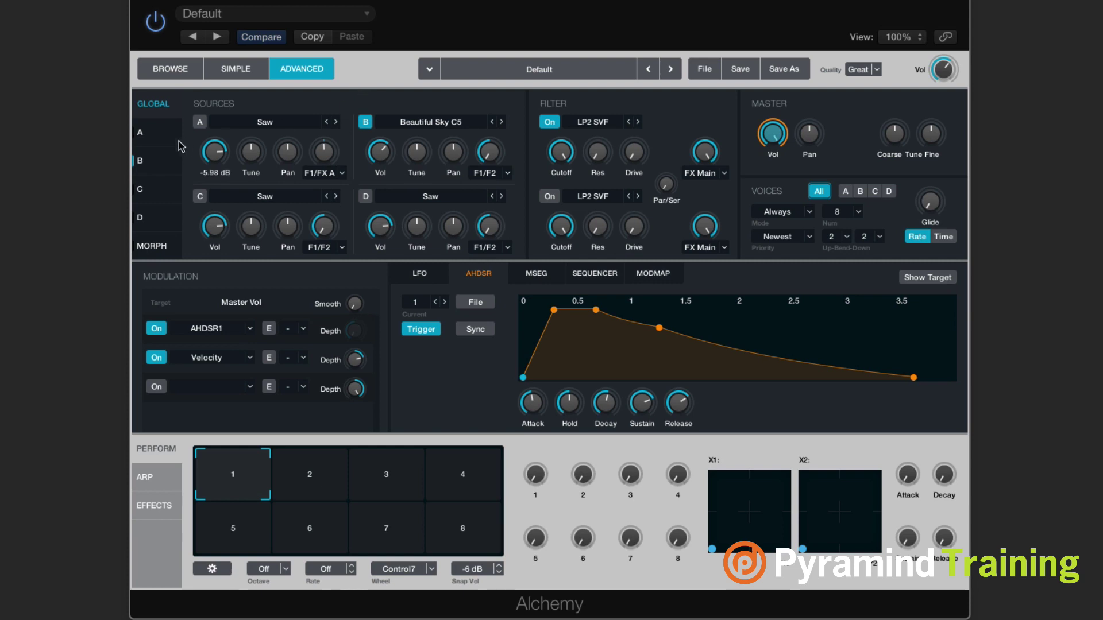
Step: In source B's detail view, enable Filter 1 and change its type from LP2 SVF to Comb Neg
left_click(141, 161)
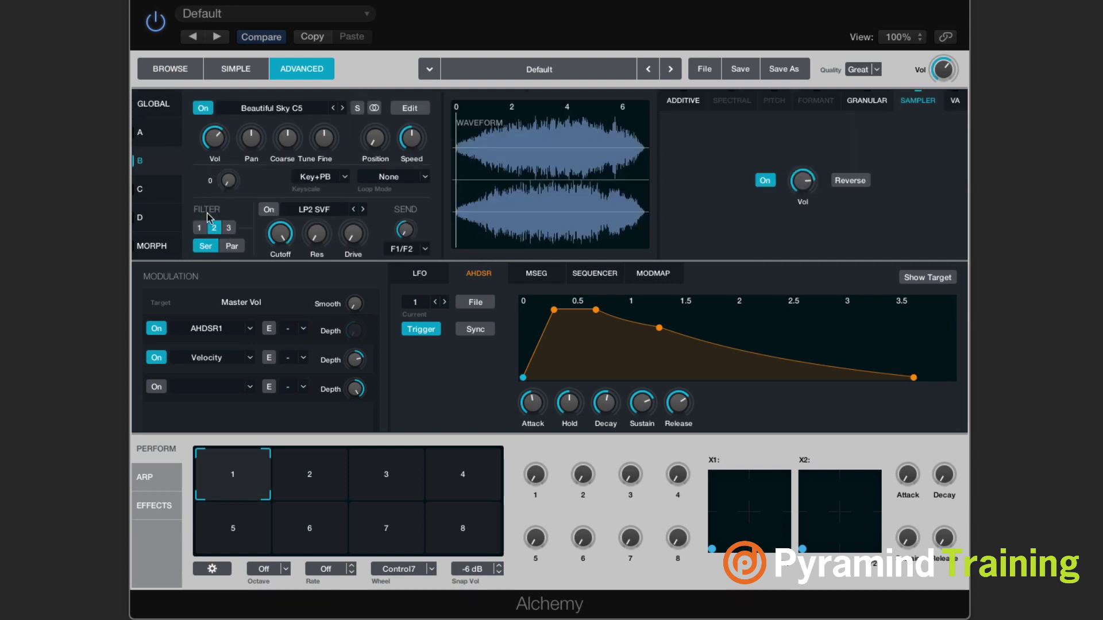
left_click(199, 227)
left_click(268, 209)
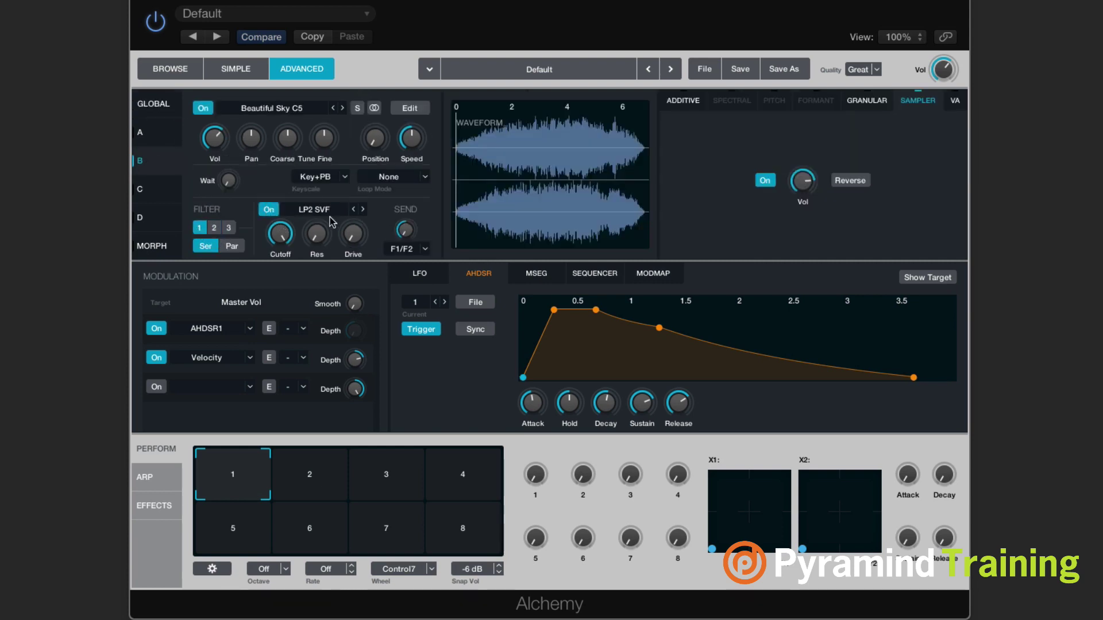
left_click(281, 232)
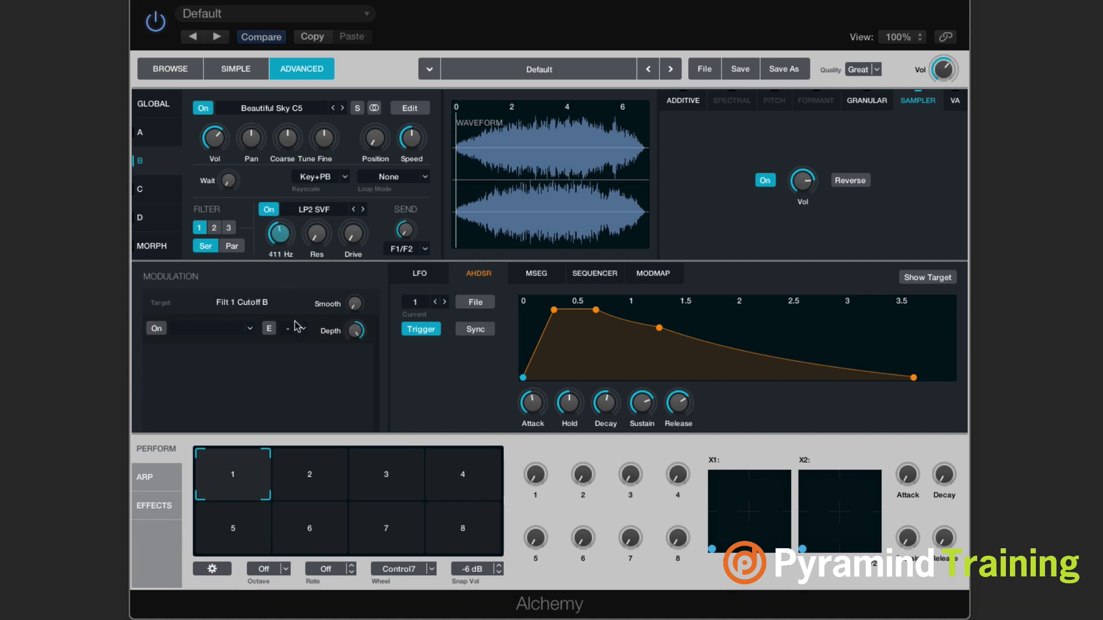
left_click(314, 210)
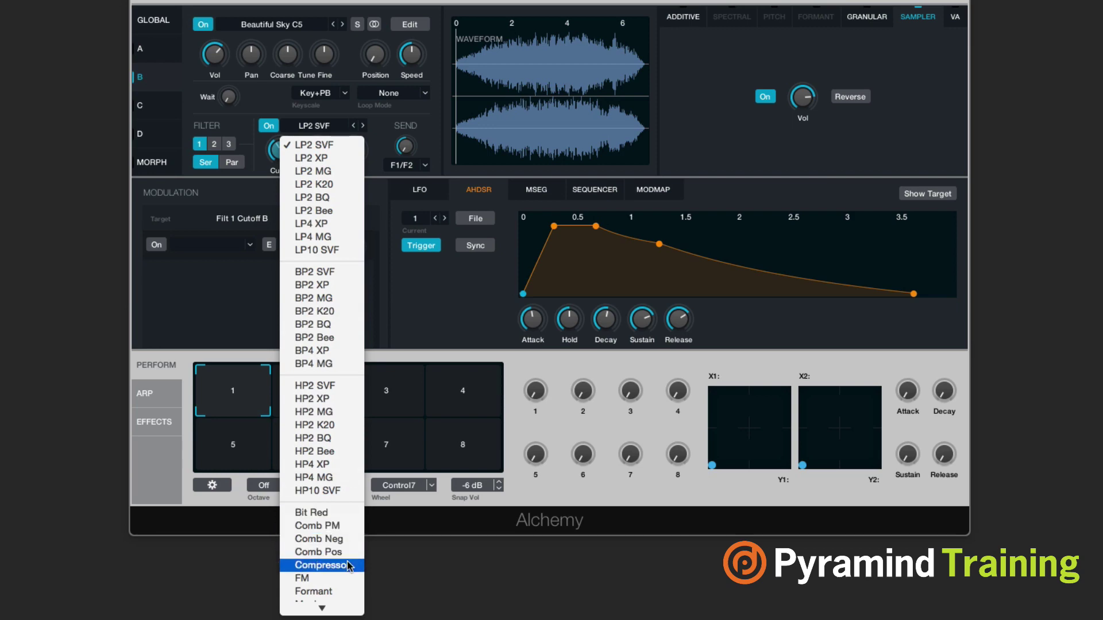
left_click(334, 540)
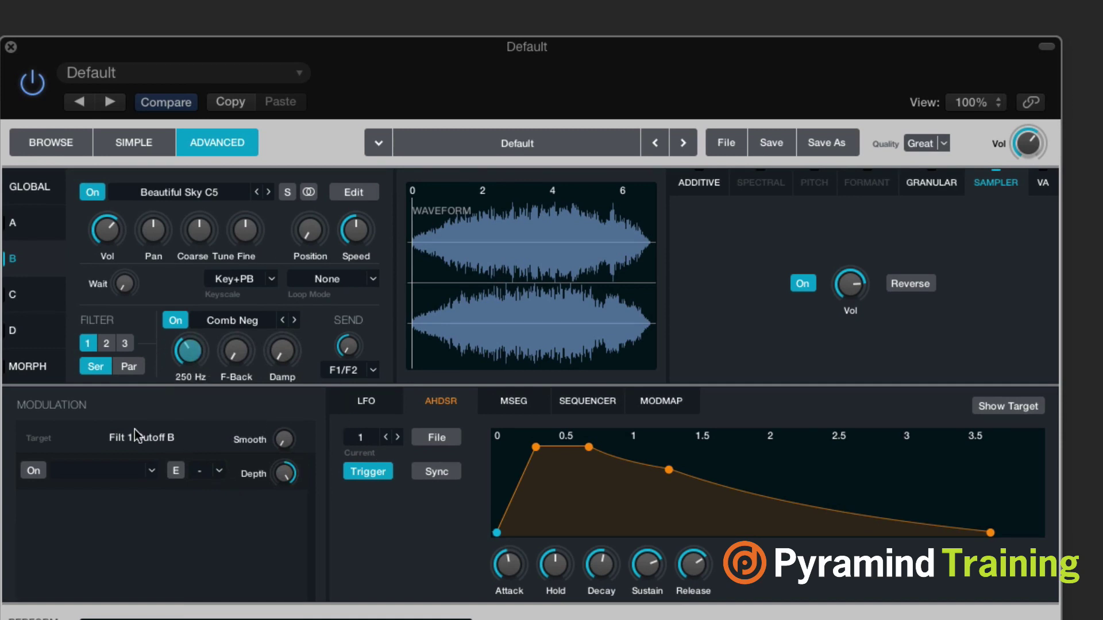
Step: Enable the Filt 1 Cutoff B mod slot and assign a new AHDSR envelope, AHDSR2
left_click(34, 471)
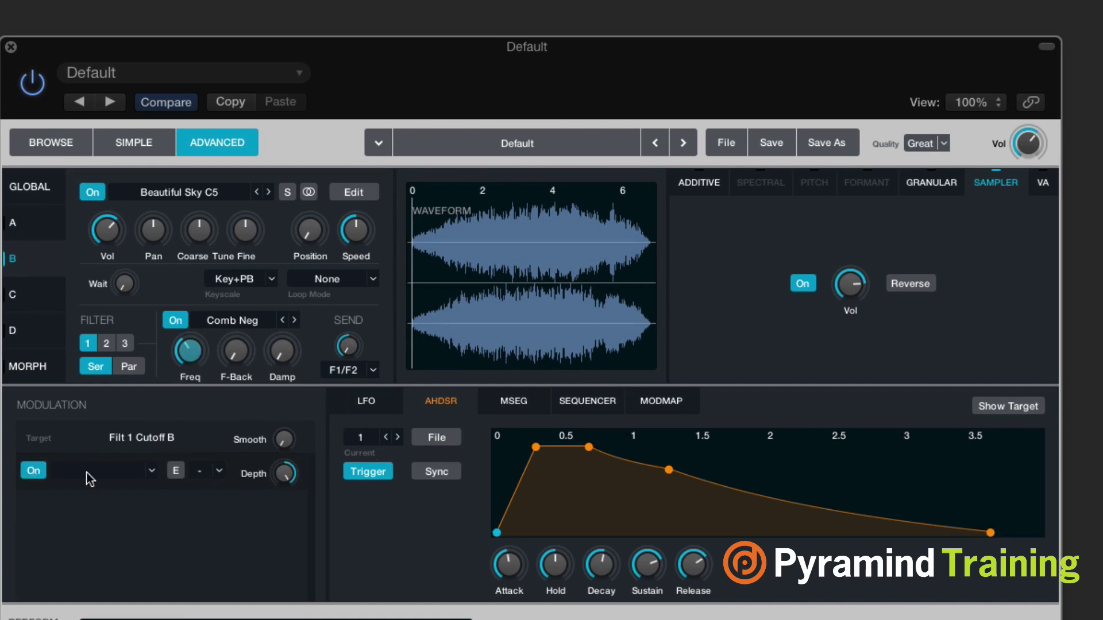
left_click(154, 470)
mouse_move(136, 508)
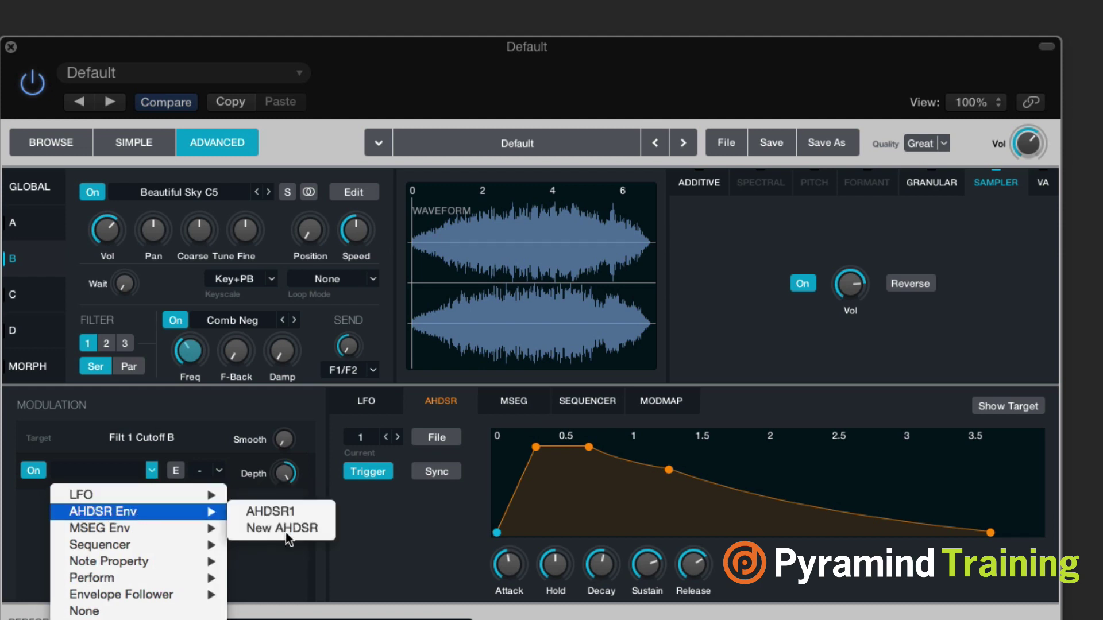
left_click(299, 534)
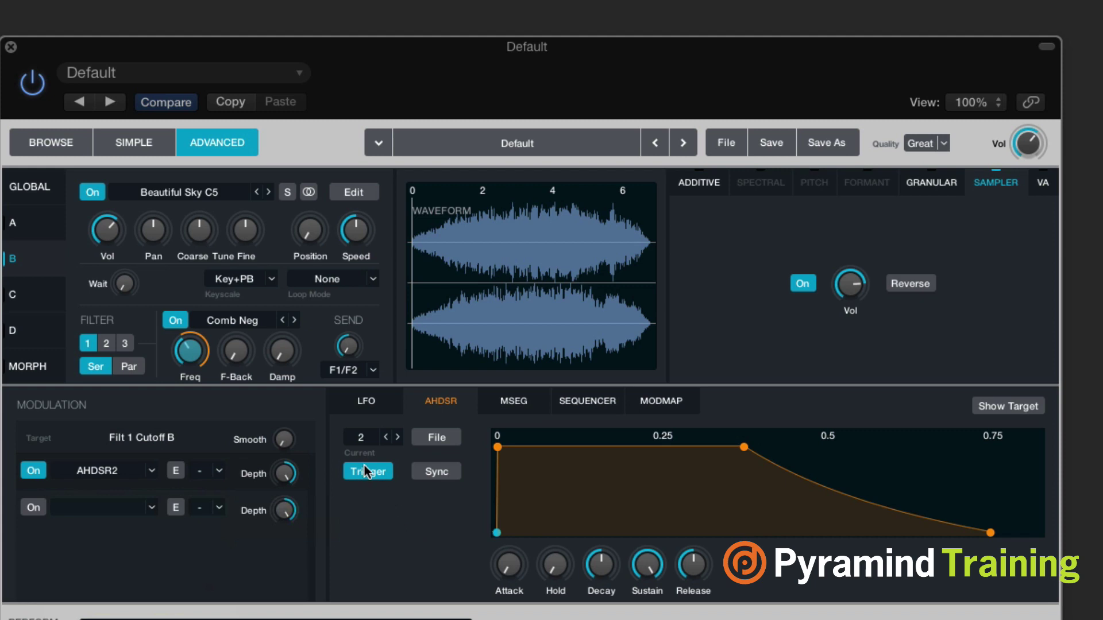
Step: Tempo-sync AHDSR2: attack to beat 2, hold a half note, decay 1/8T, sustain about 45%
left_click(449, 479)
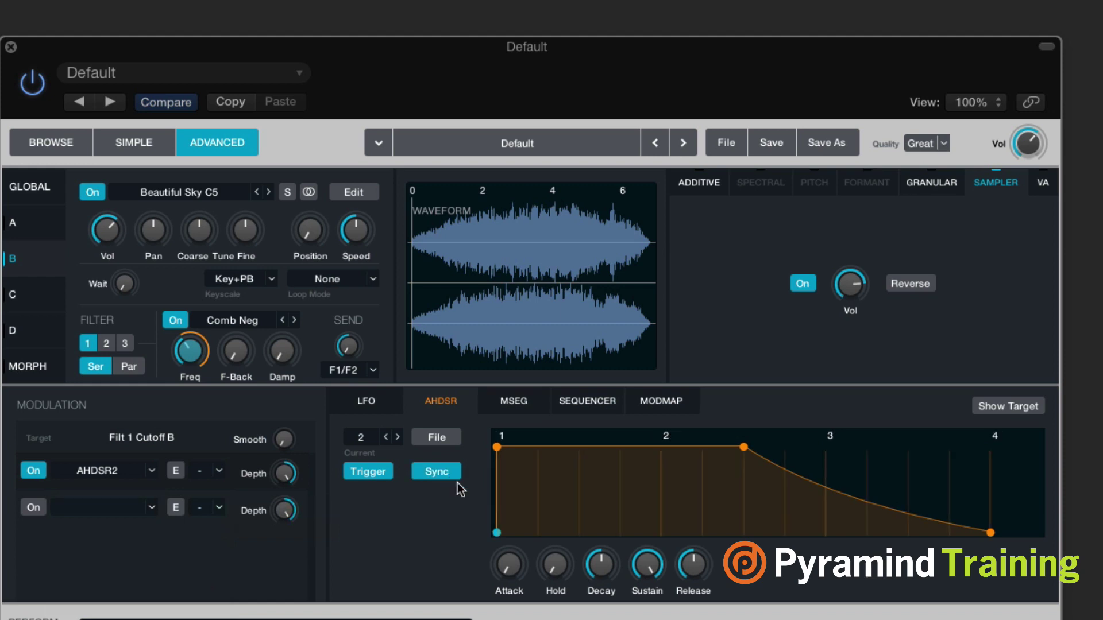
left_click(497, 447)
left_click_drag(497, 447, 635, 502)
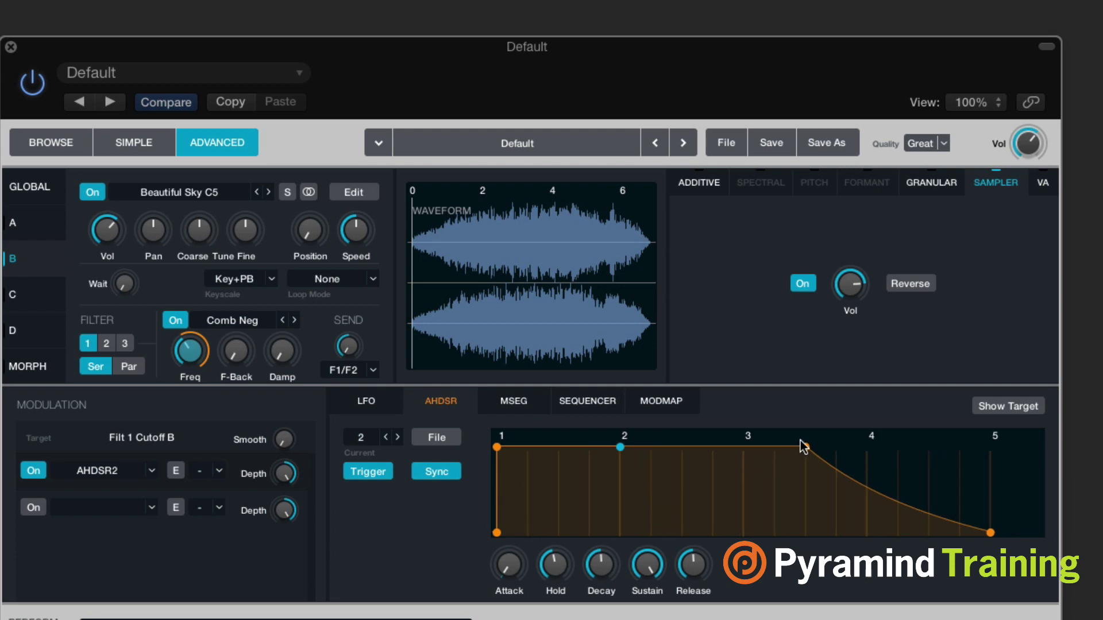
left_click_drag(801, 446, 748, 449)
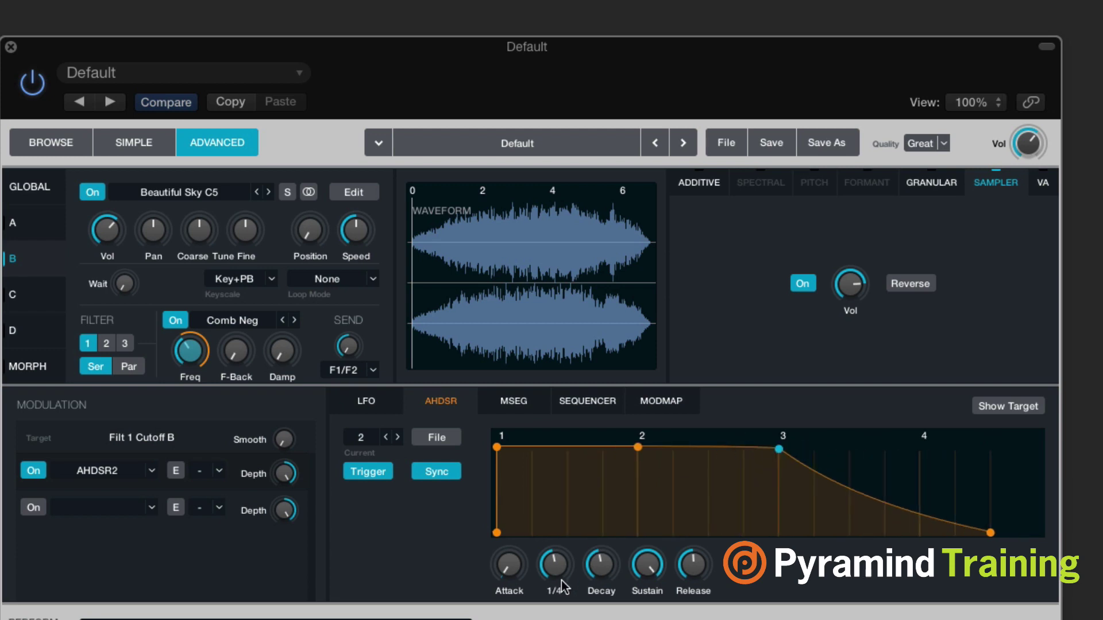
left_click_drag(554, 568, 553, 552)
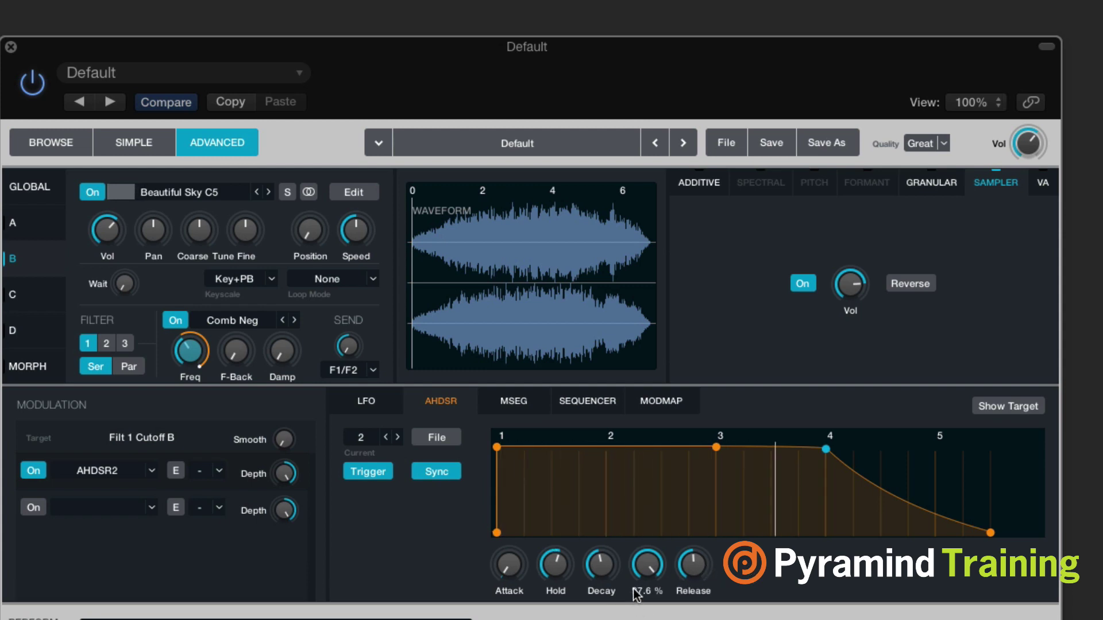
left_click_drag(611, 561, 602, 534)
left_click_drag(647, 552, 650, 609)
Step: Straighten the decay curve, lower the comb cutoff to 17 Hz and raise feedback to 43%
left_click_drag(778, 472, 765, 503)
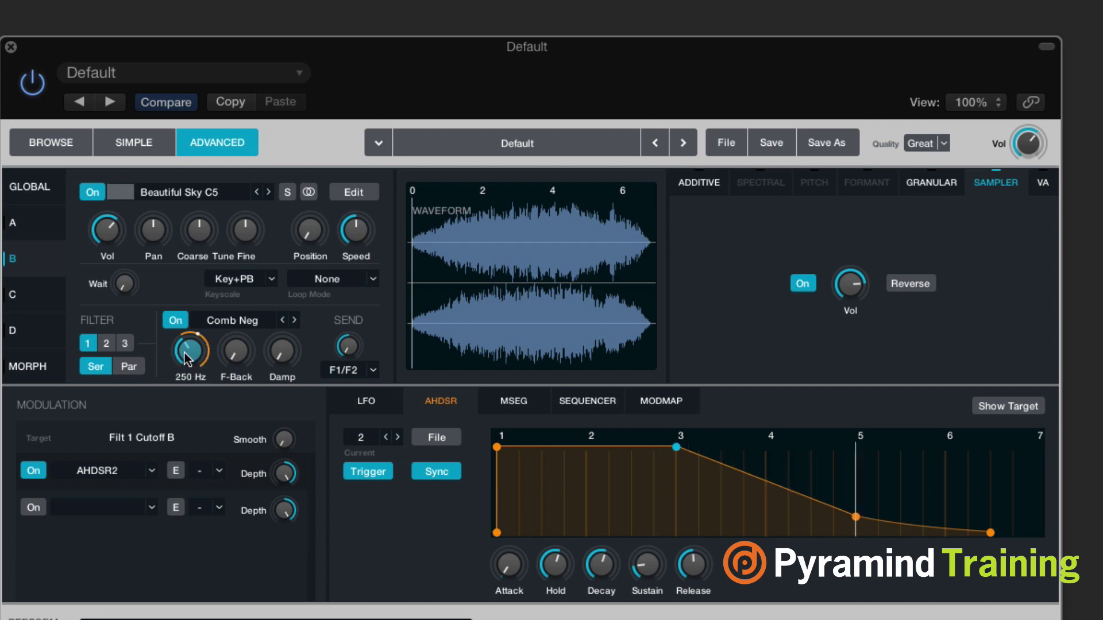
left_click_drag(189, 352, 189, 432)
left_click_drag(236, 365, 216, 264)
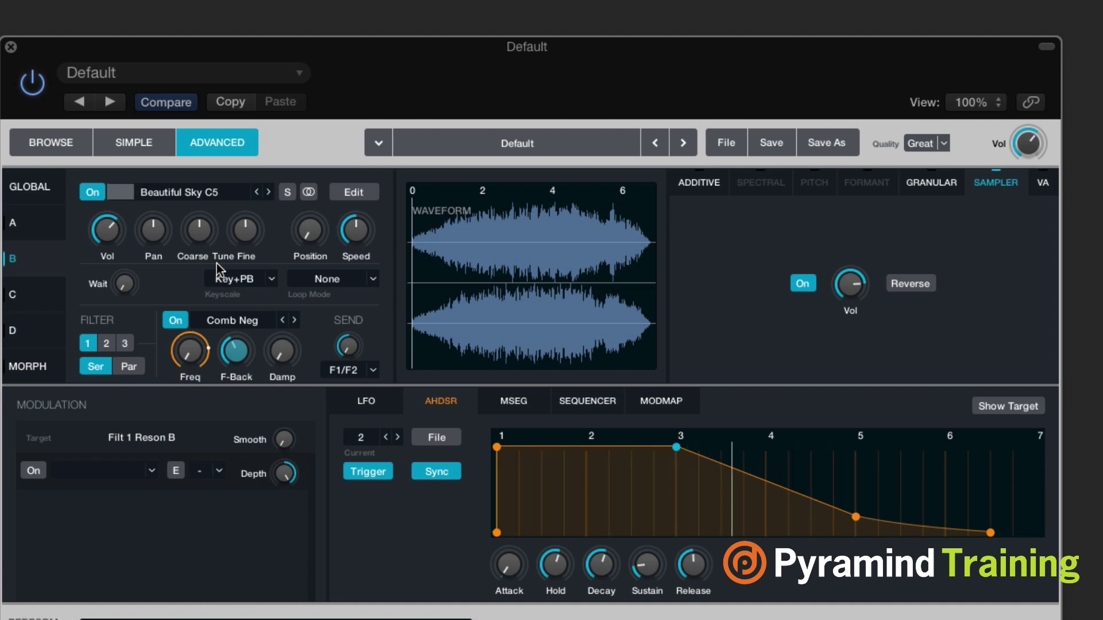
Step: Reduce the envelope's resonance modulation depth to about 40%
mouse_move(287, 474)
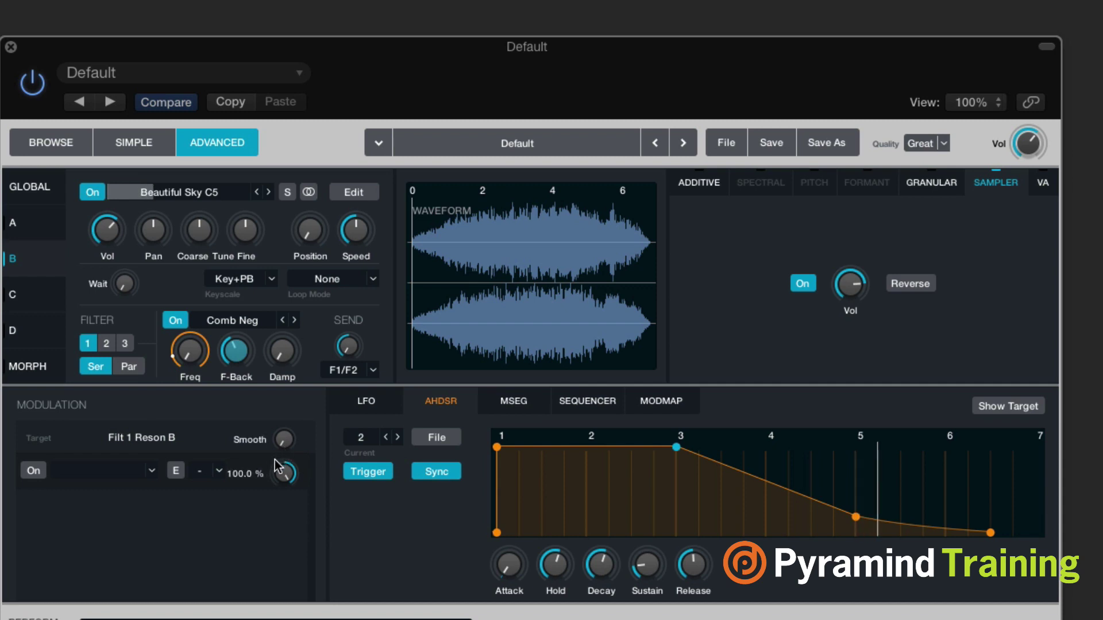
left_click_drag(287, 472, 288, 507)
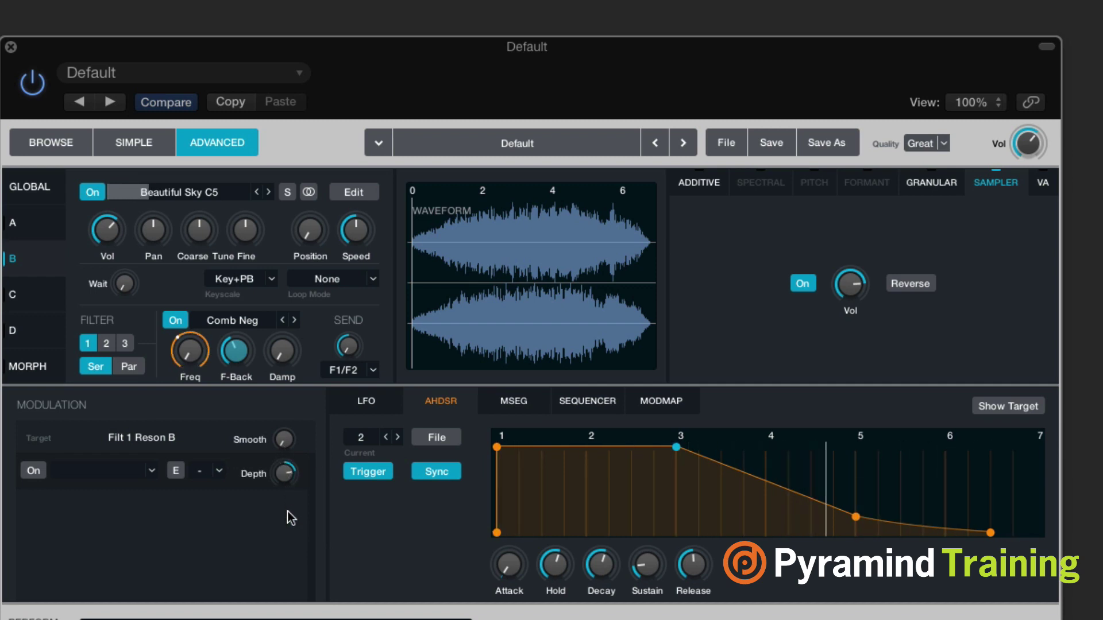
left_click_drag(277, 485, 281, 496)
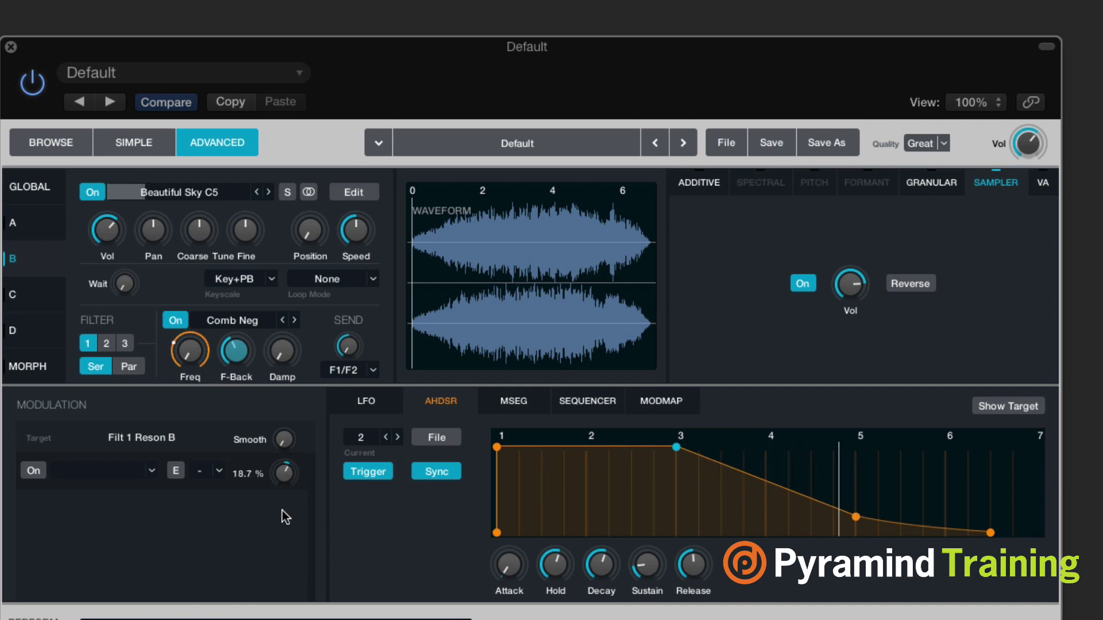
Step: Set cutoff modulation depth to about 48%, frequency to about 49 Hz, and shorten the envelope hold
left_click(198, 351)
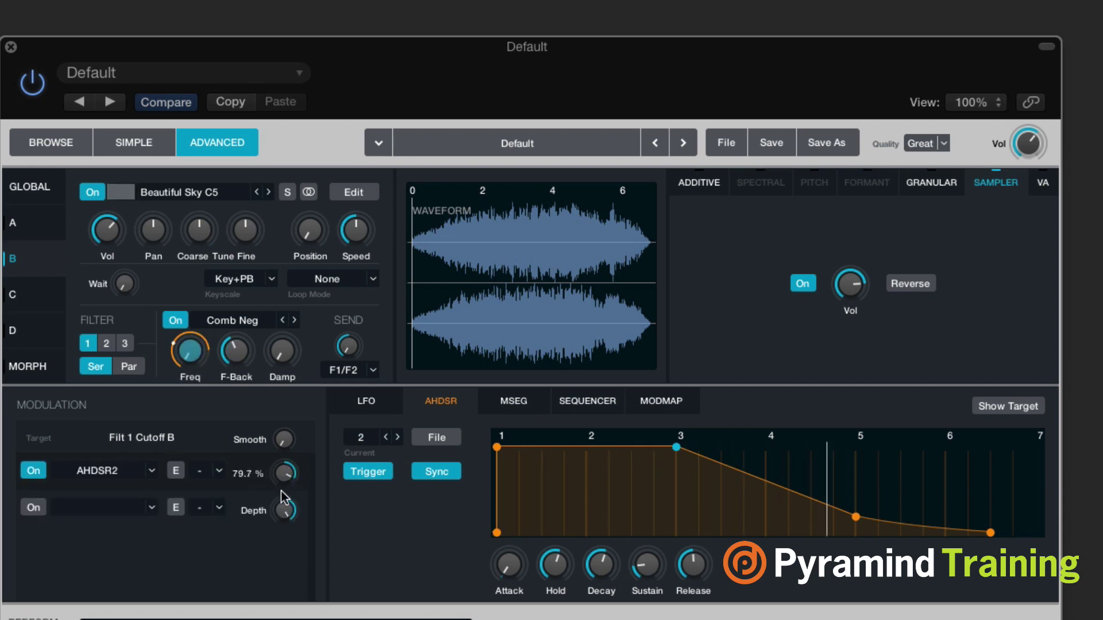
left_click_drag(285, 497, 286, 509)
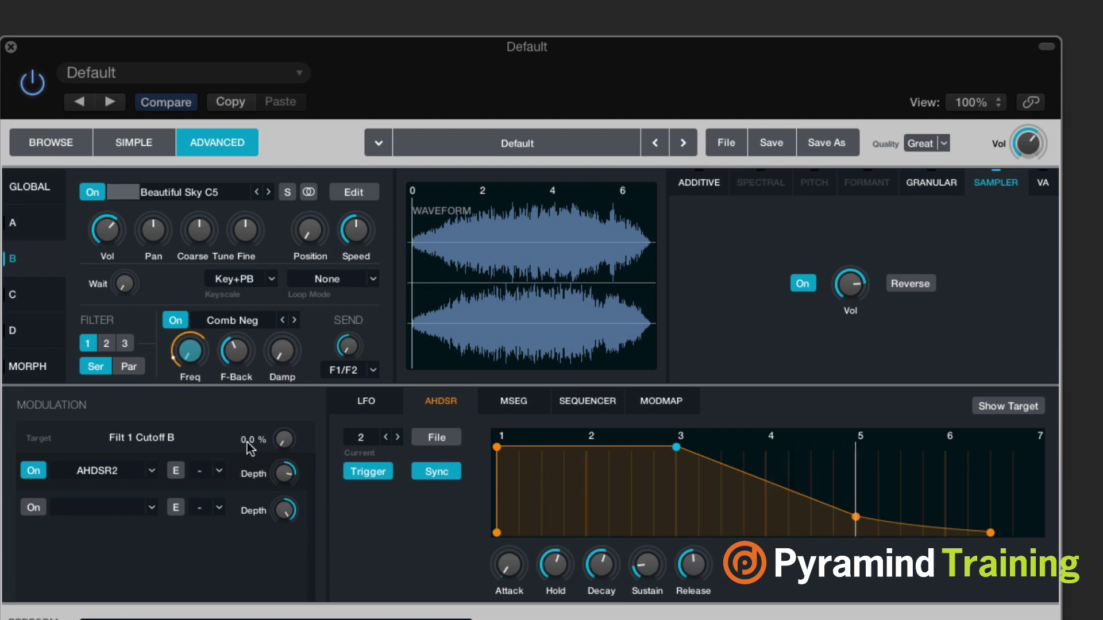
left_click_drag(194, 349, 185, 320)
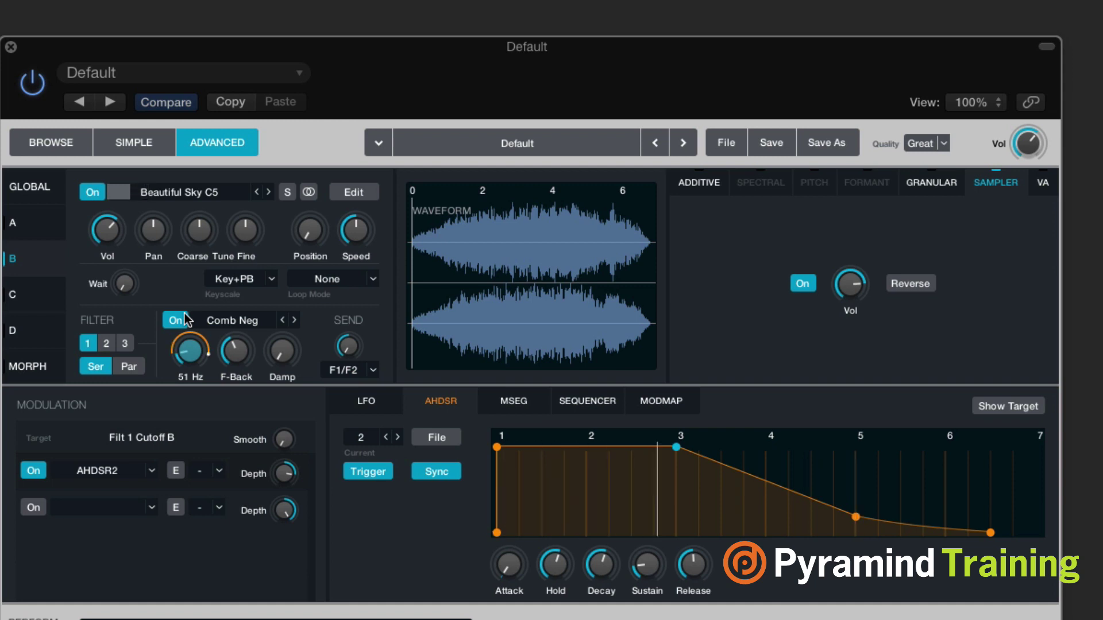
left_click_drag(284, 474, 285, 489)
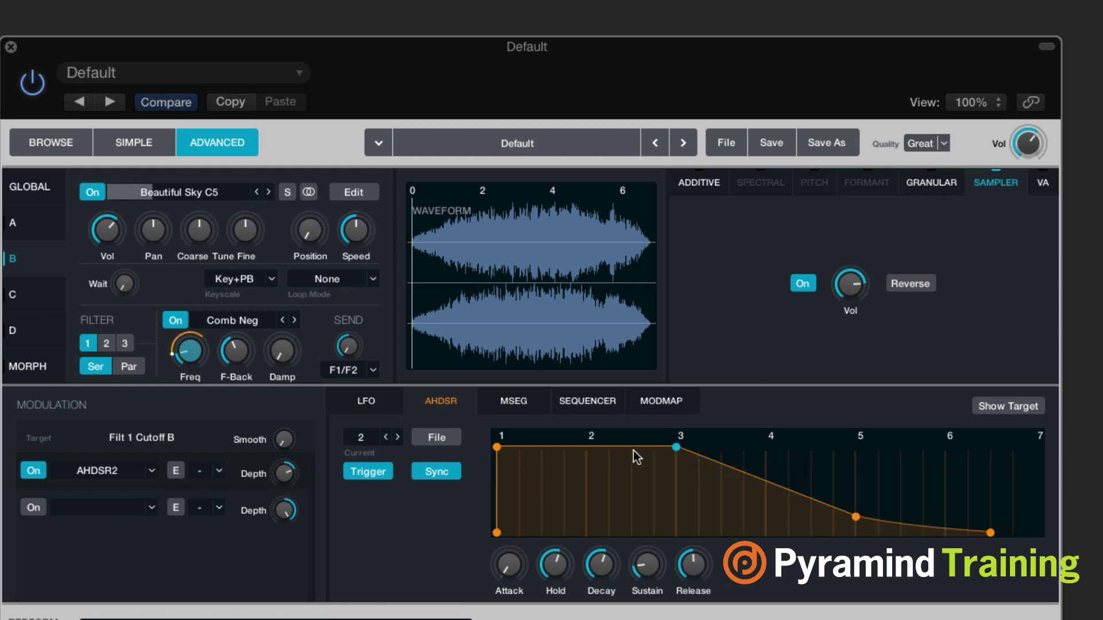
left_click_drag(564, 553, 574, 619)
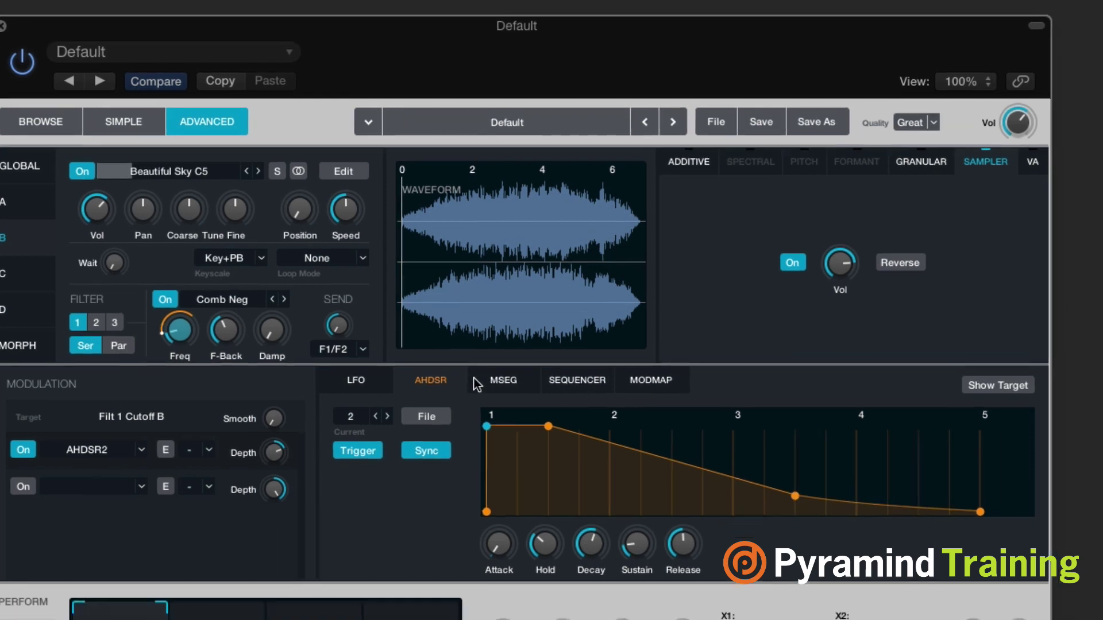
Step: Show the MSEG envelope and set its loop mode to Continuous
left_click(497, 379)
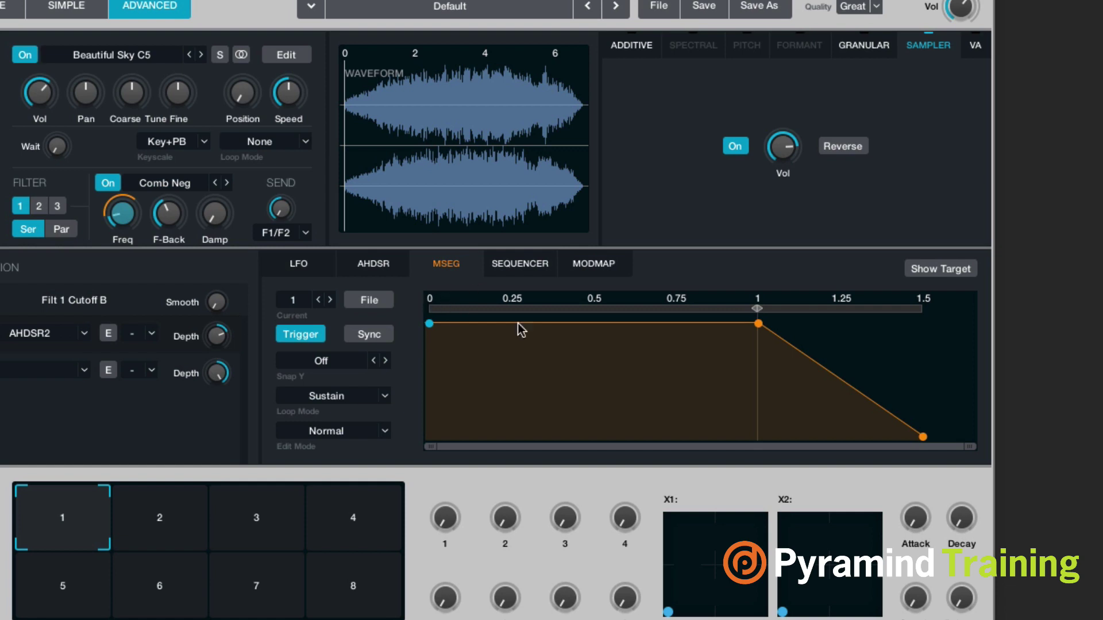
left_click(385, 396)
left_click(347, 436)
Step: Add two MSEG nodes, pull one to zero for a V-shaped dip, and extend the loop region
left_click(489, 327)
left_click(588, 333)
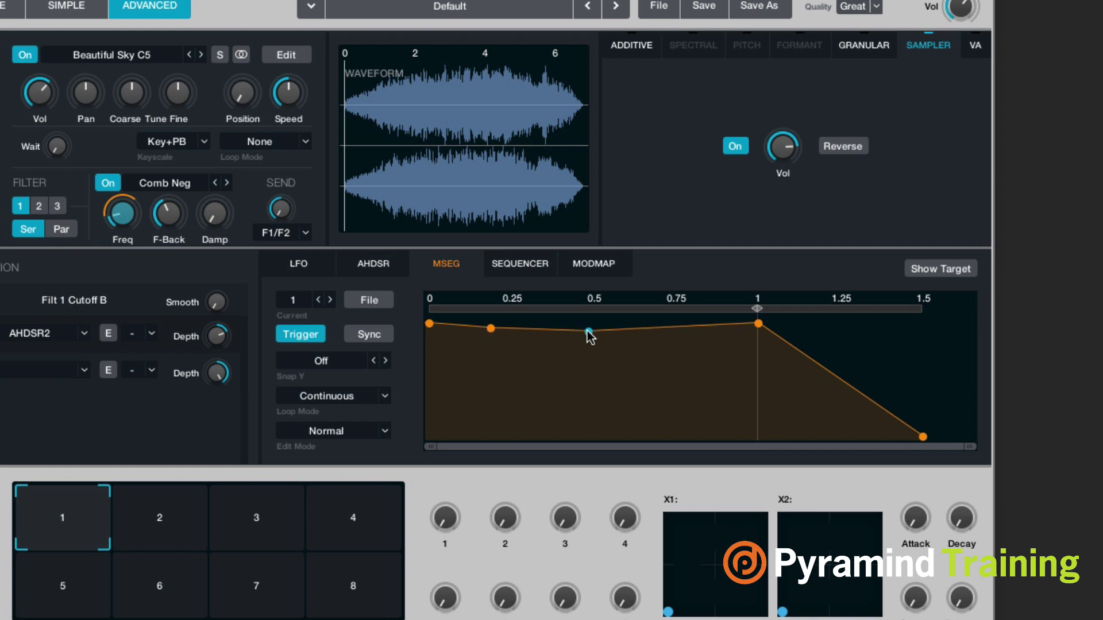
left_click_drag(588, 335, 579, 463)
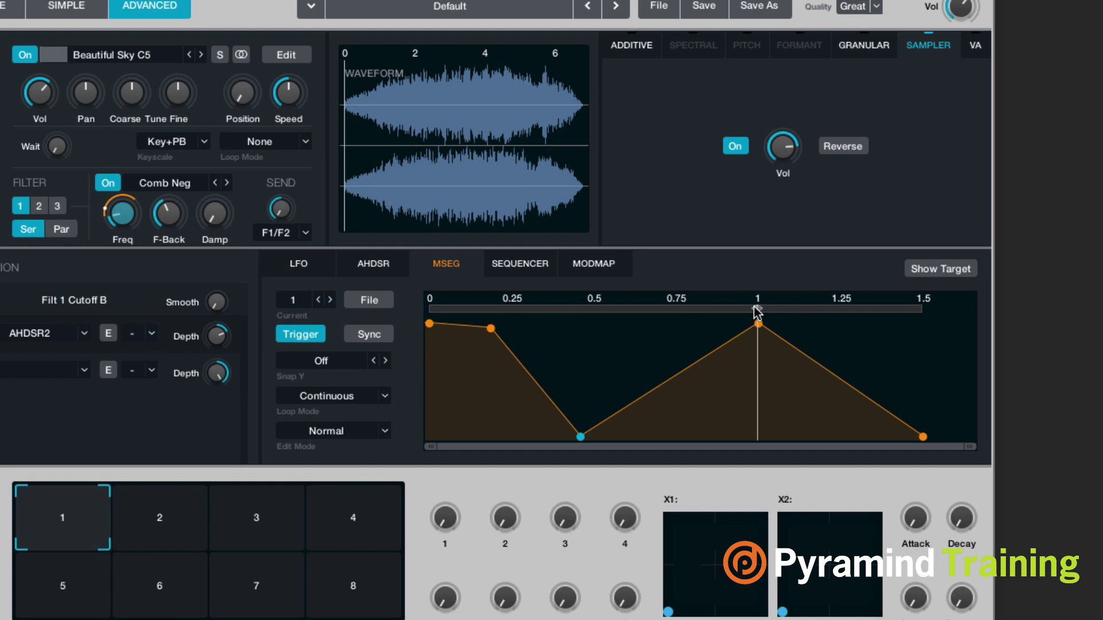
left_click_drag(759, 311, 397, 325)
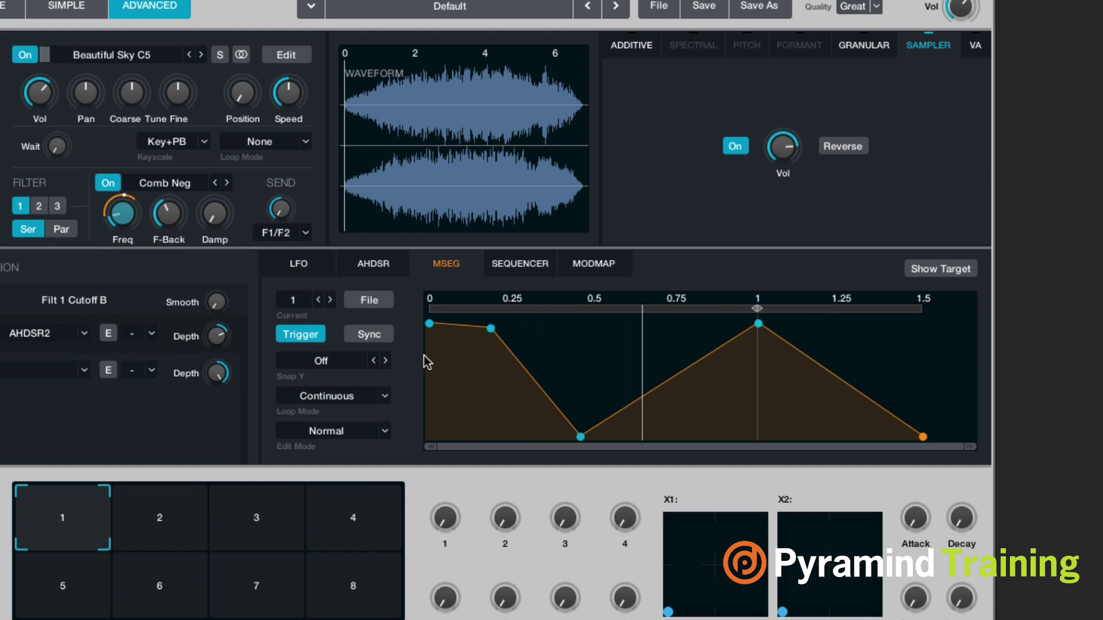
left_click(385, 361)
Step: Switch MSEG editing to Slide mode and slide a point along the timeline
left_click(386, 432)
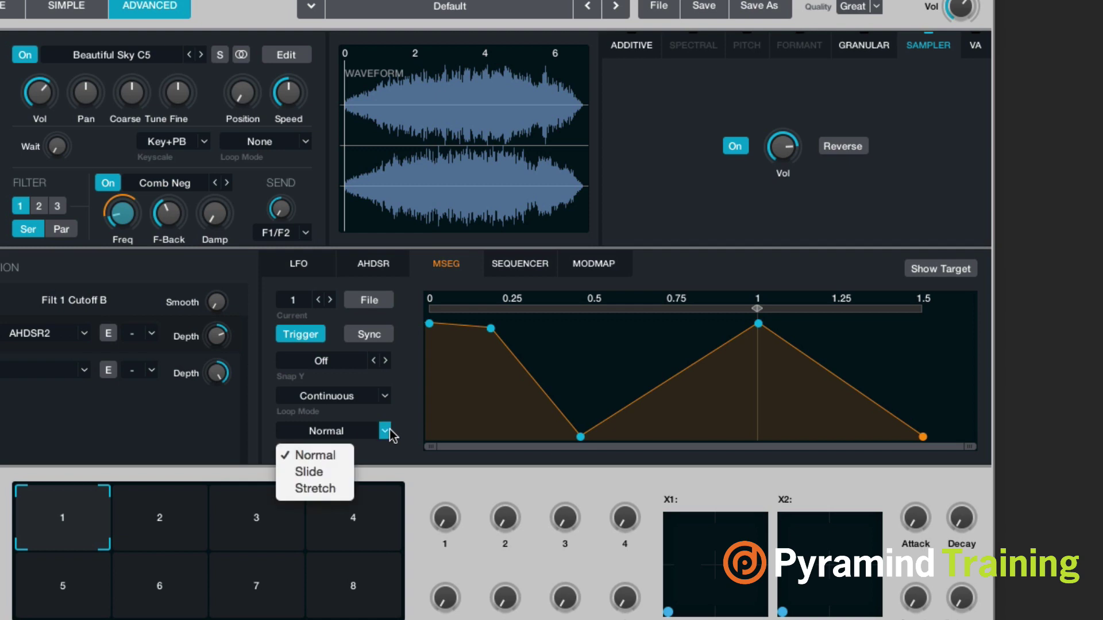
left_click(329, 471)
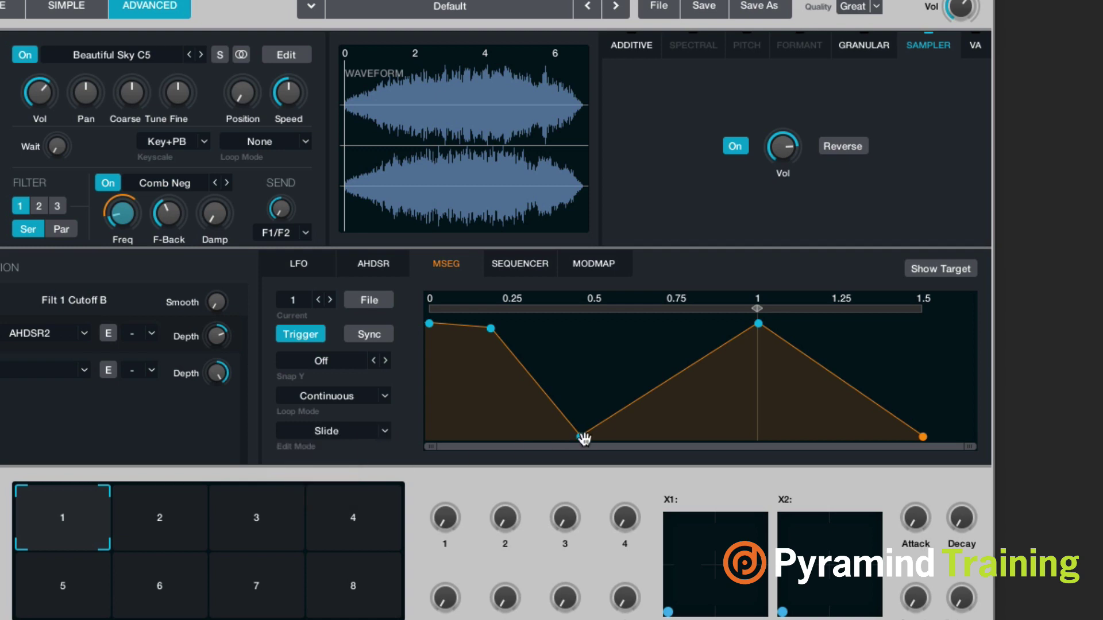
left_click_drag(580, 437, 557, 519)
Step: In Normal mode raise the bottom MSEG point to 42%, then set edit mode to Stretch
left_click(384, 431)
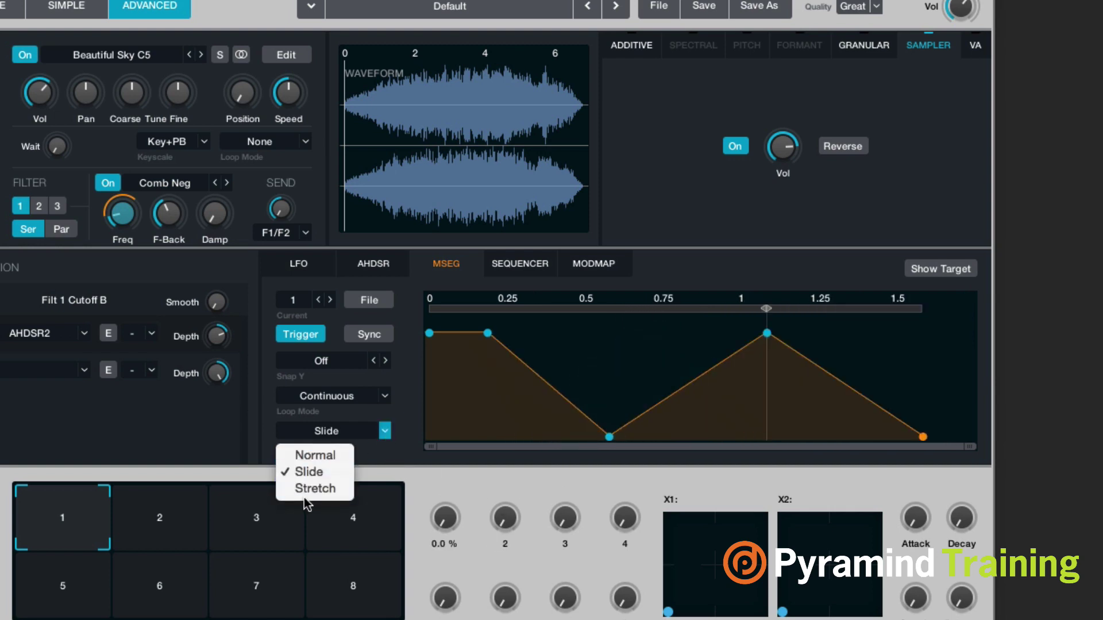
left_click(320, 455)
left_click_drag(610, 439, 676, 361)
left_click(384, 429)
left_click(320, 486)
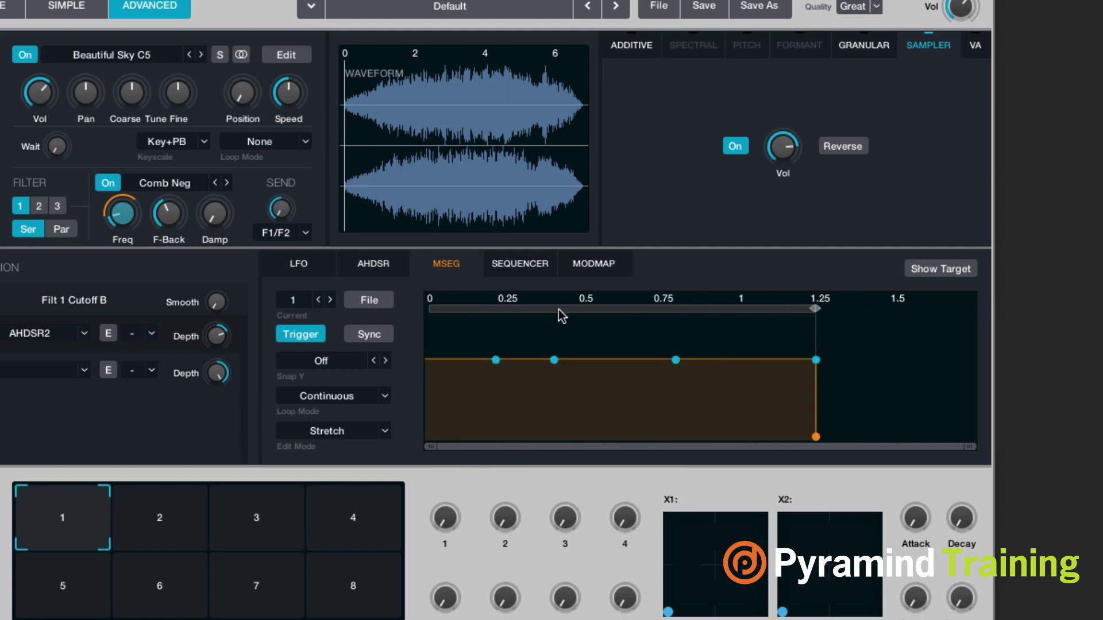
Step: Load the Stepped Valley preset shape from the MSEG's File menu
left_click(378, 305)
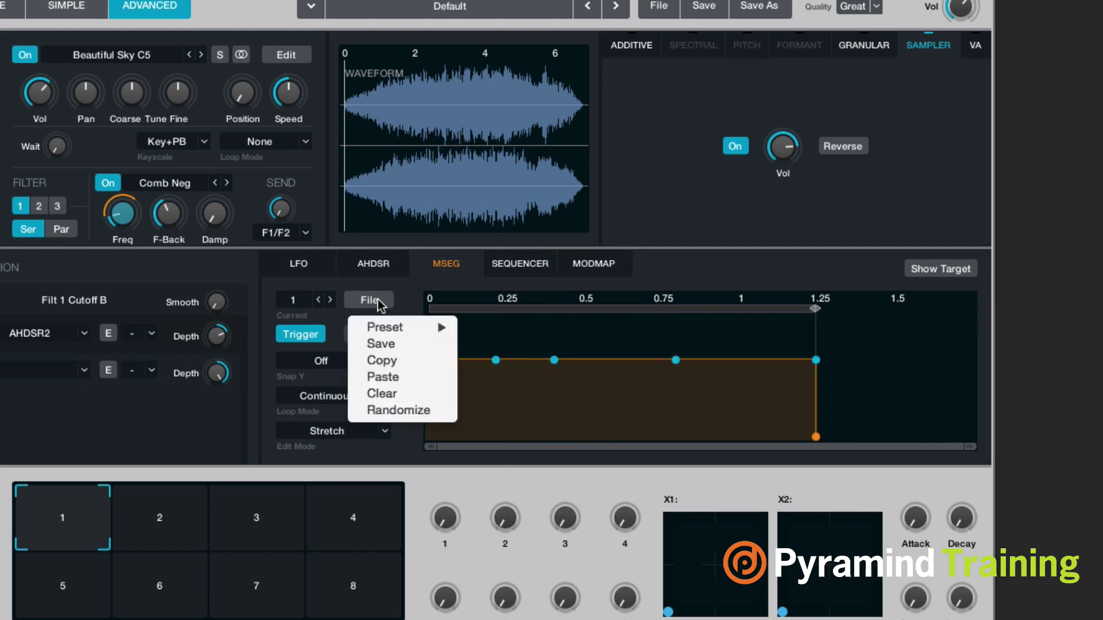
mouse_move(376, 329)
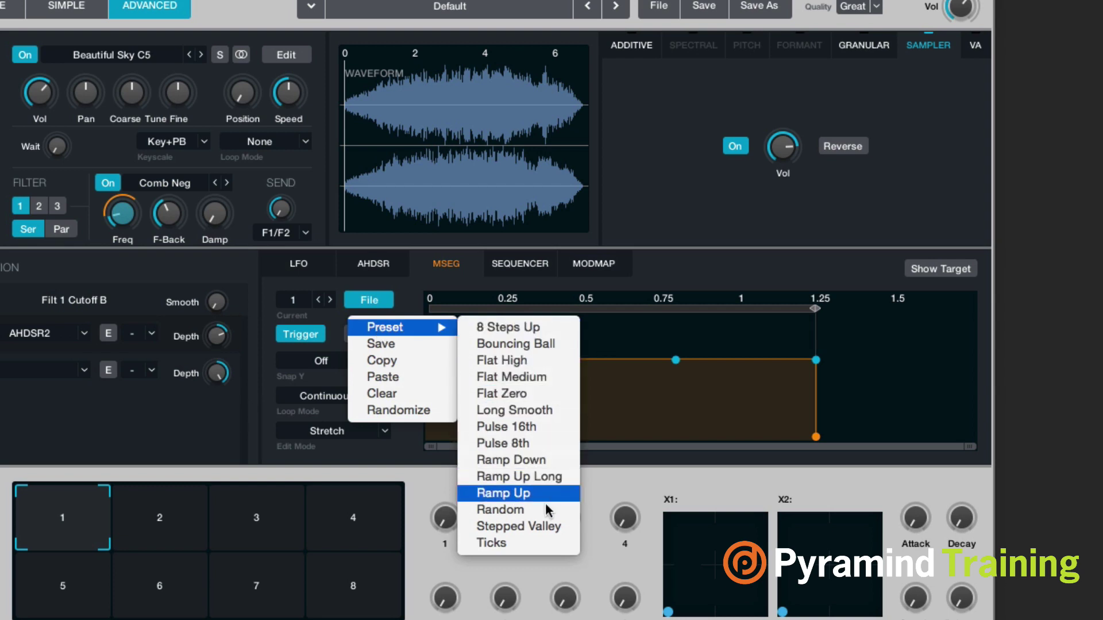
left_click(543, 527)
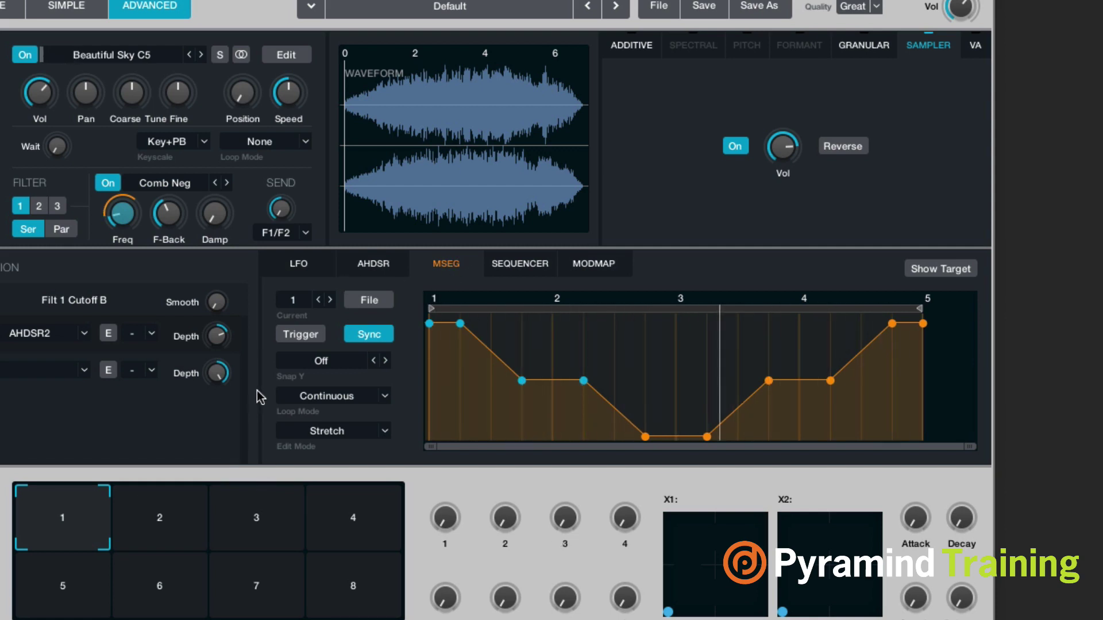
Step: Enable a modulation slot on source B's volume with MSEG1 as its source
left_click(38, 94)
left_click(23, 348)
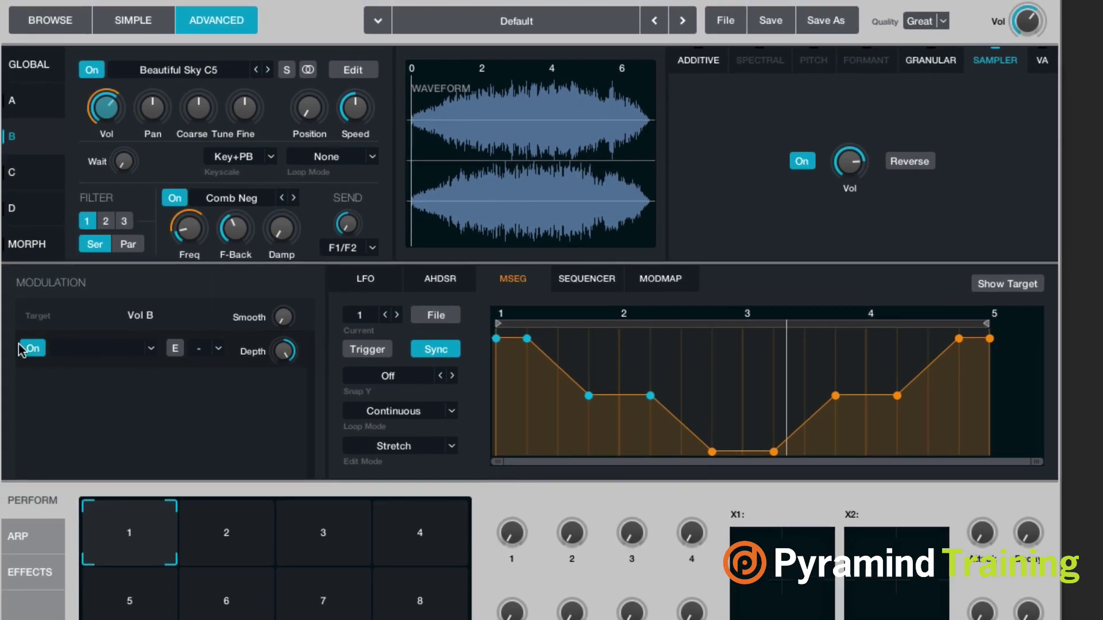
left_click(150, 348)
mouse_move(133, 407)
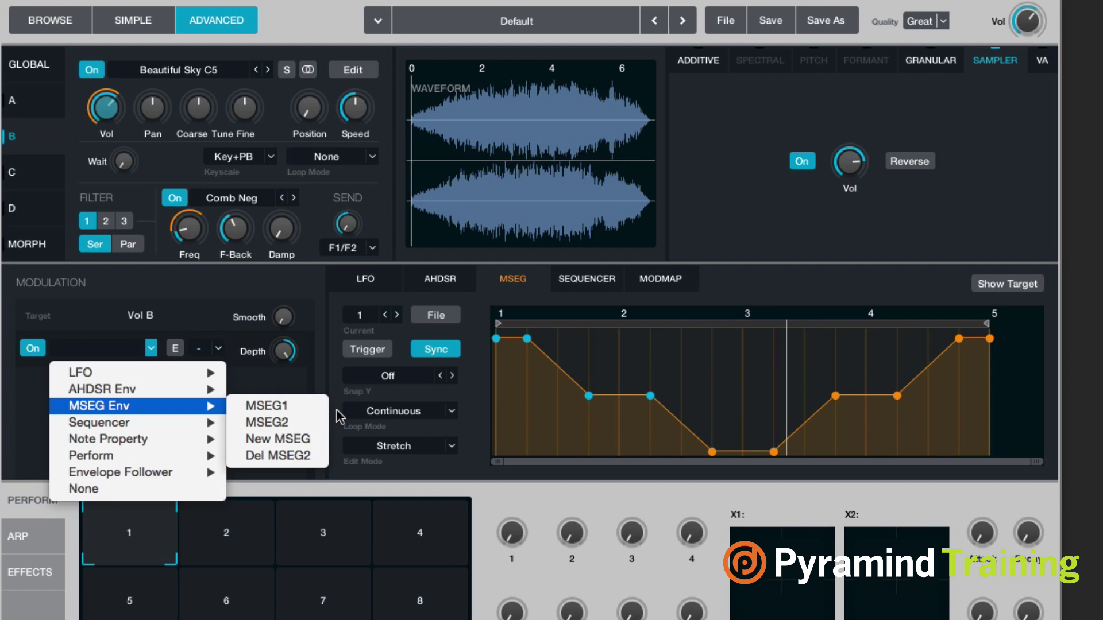
left_click(267, 422)
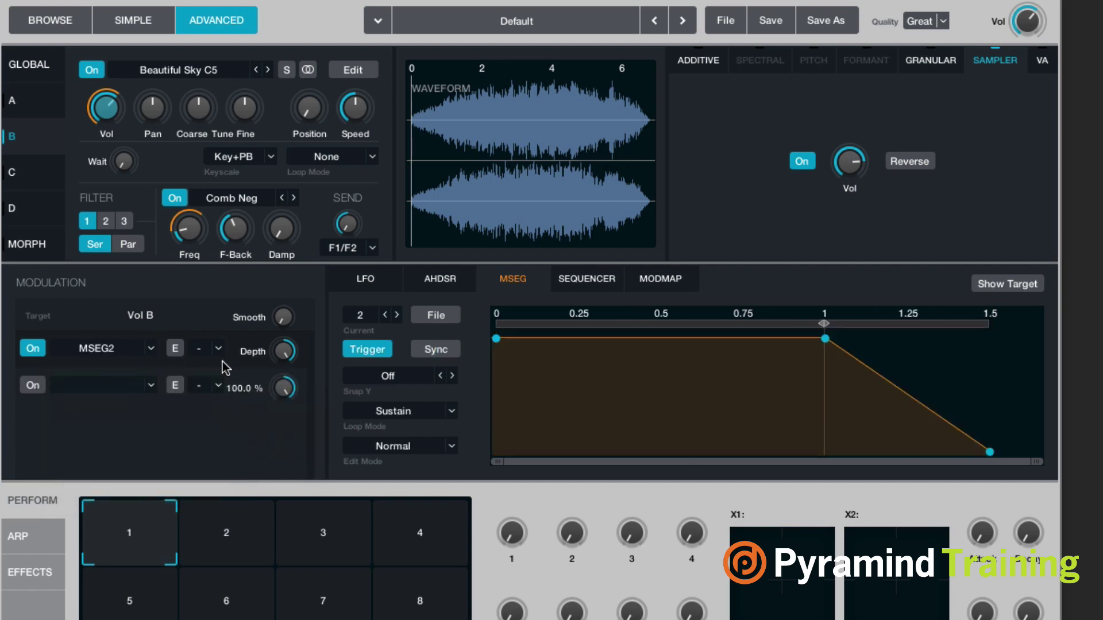
left_click(150, 348)
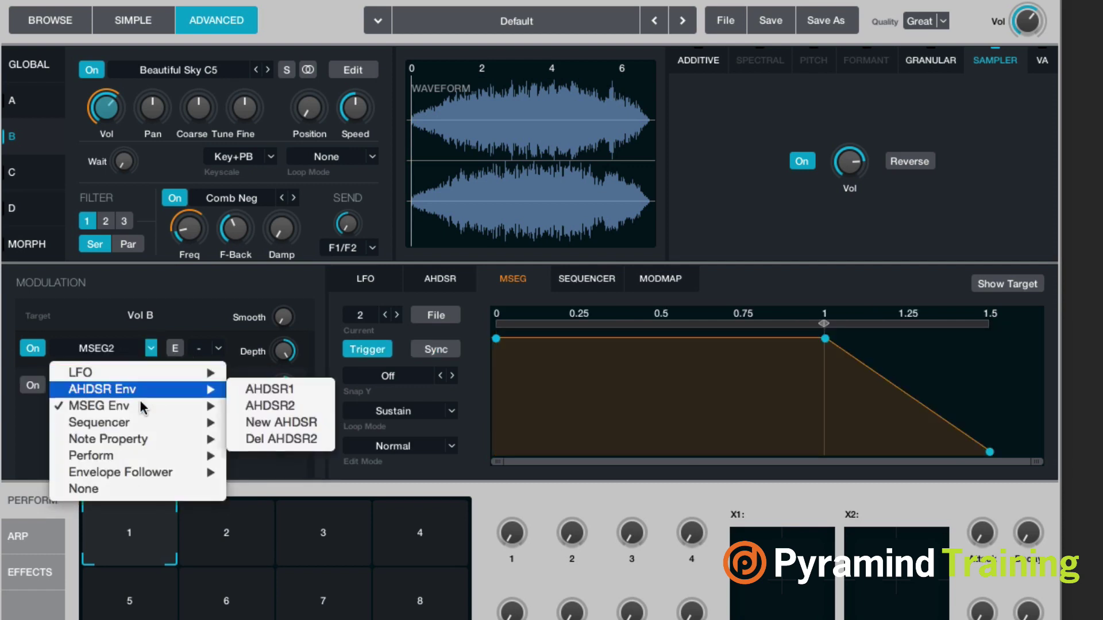
mouse_move(139, 405)
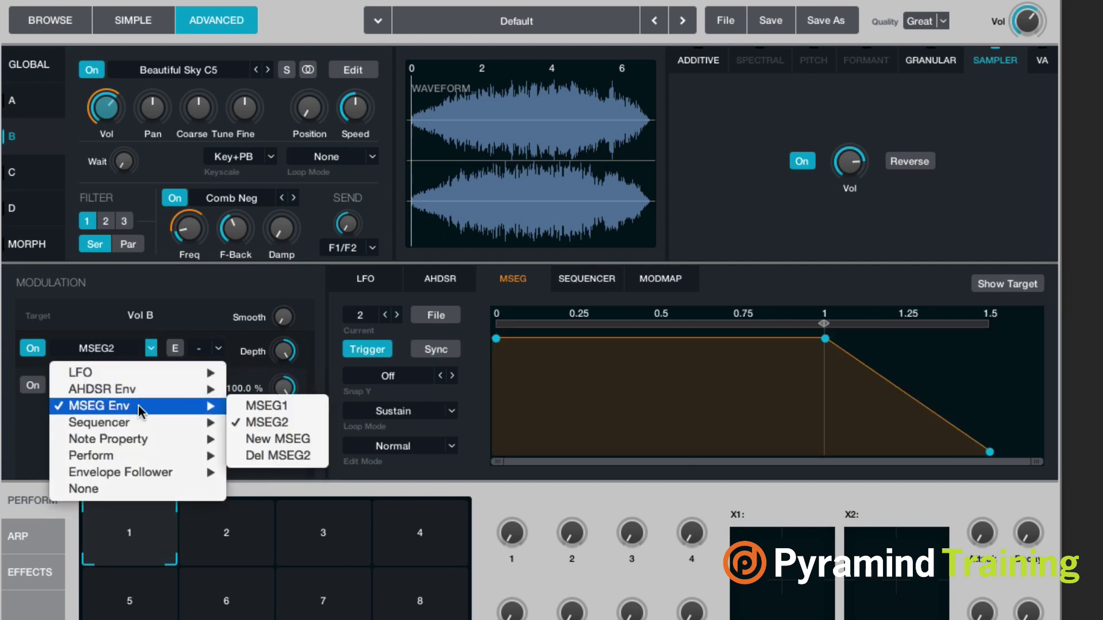
left_click(263, 406)
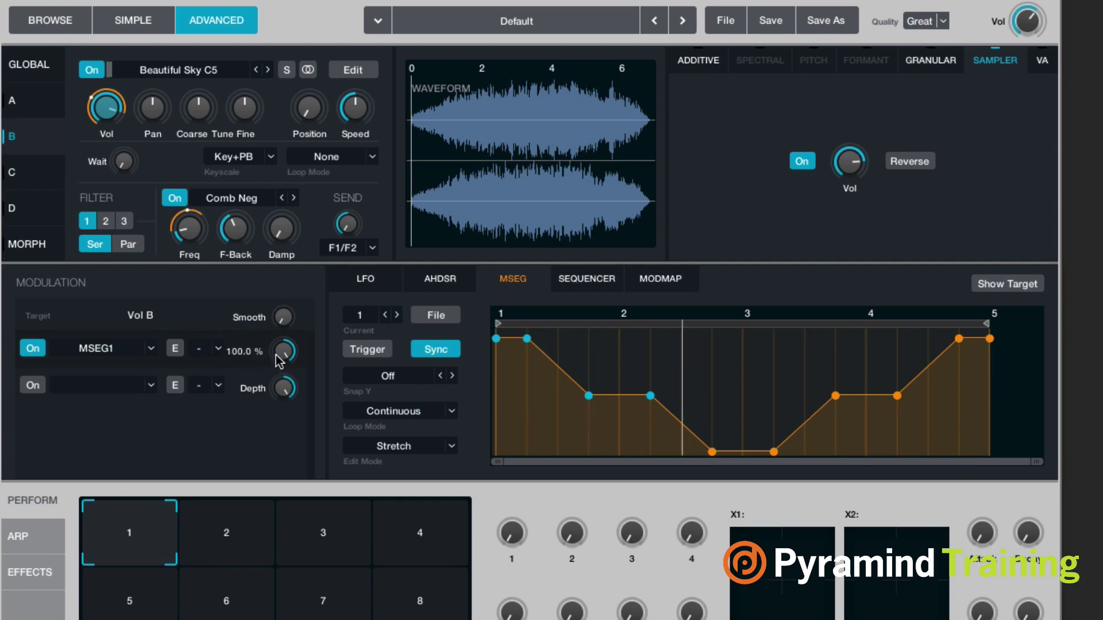
Step: Cut MSEG1's depth to 26.1%, lower source B's volume to -12.8 dB, and add an MSEG1 point
left_click_drag(276, 355, 279, 412)
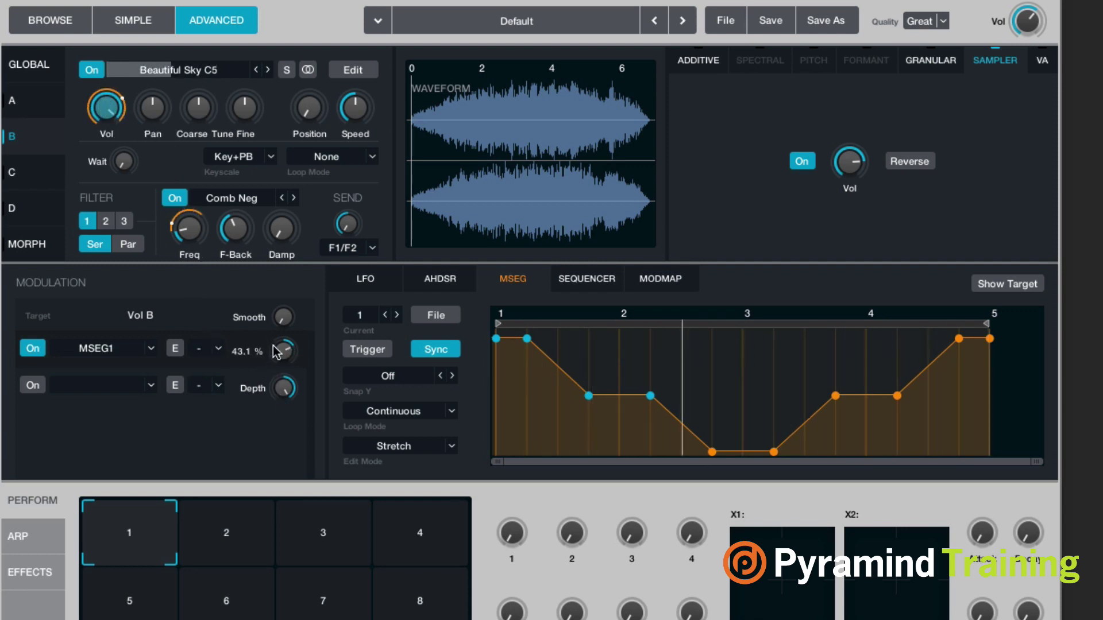
left_click_drag(279, 352, 276, 371)
left_click_drag(106, 107, 118, 174)
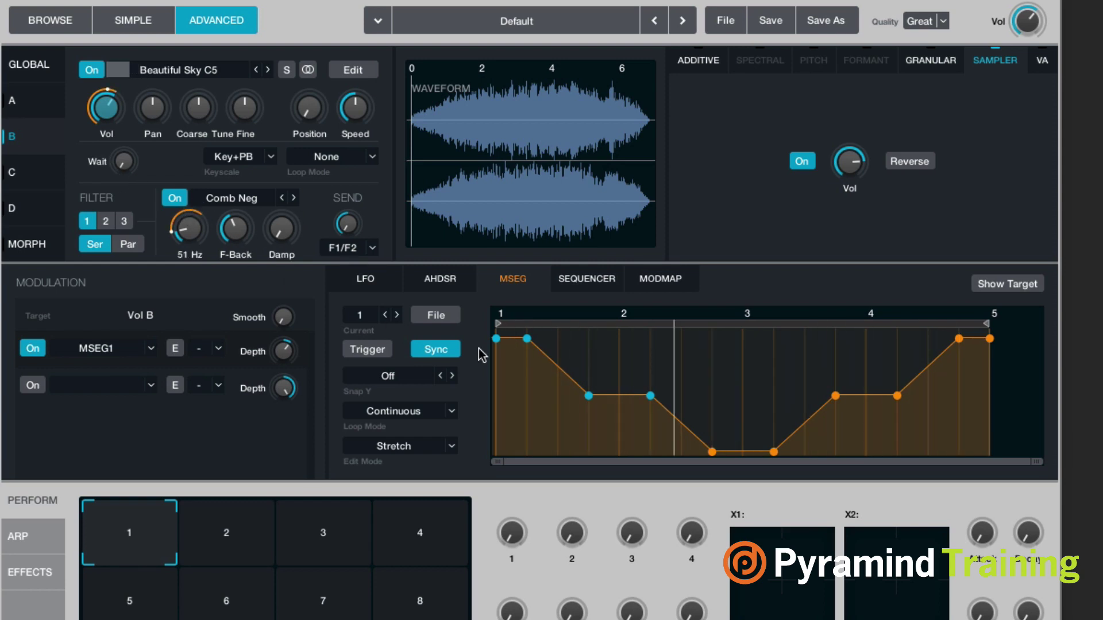
left_click(682, 421)
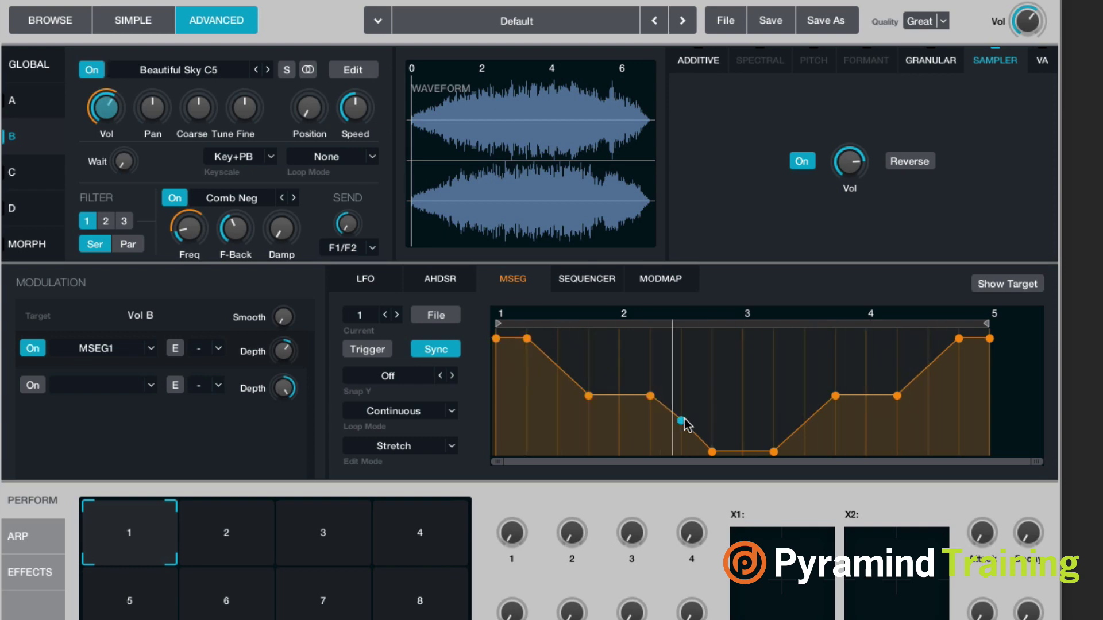
Step: Show the step sequencer and clear the existing modulation on source B's volume
left_click(585, 281)
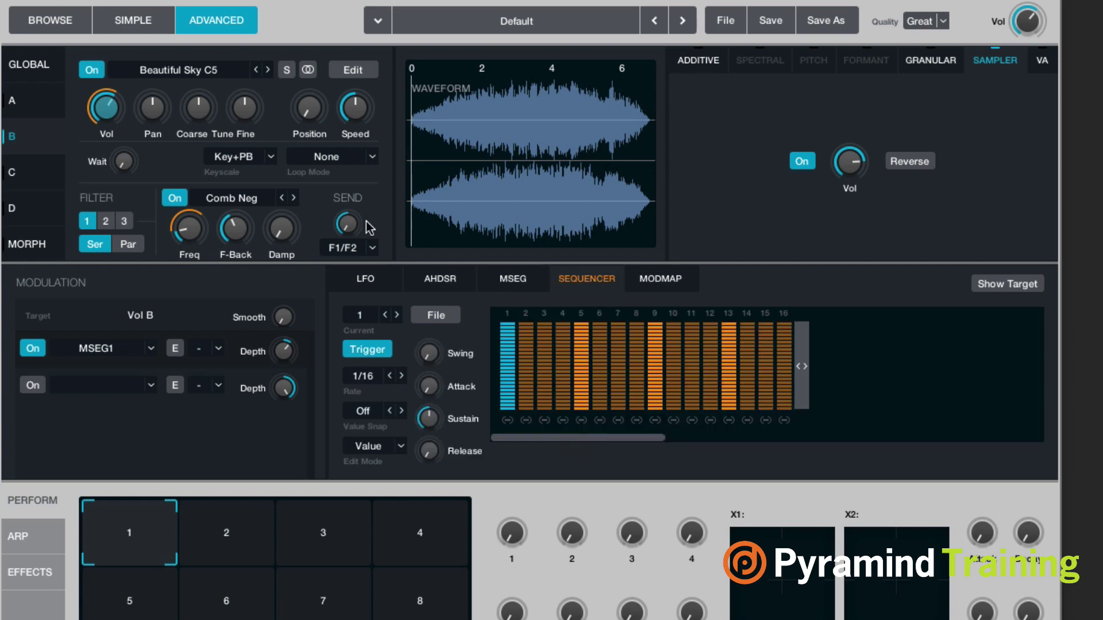
right_click(108, 107)
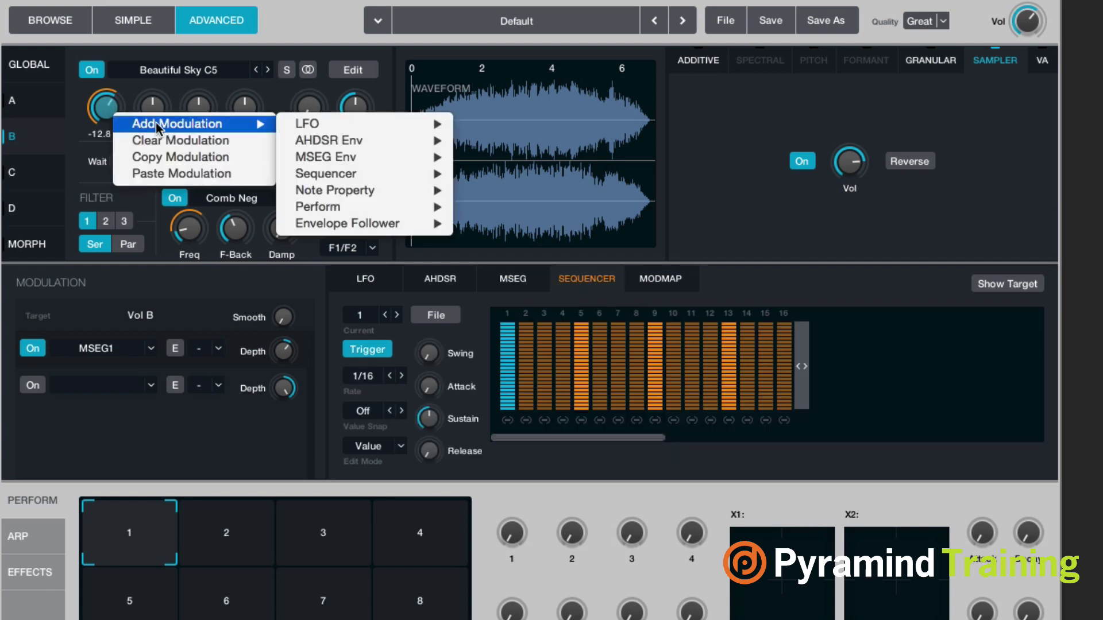
left_click(156, 140)
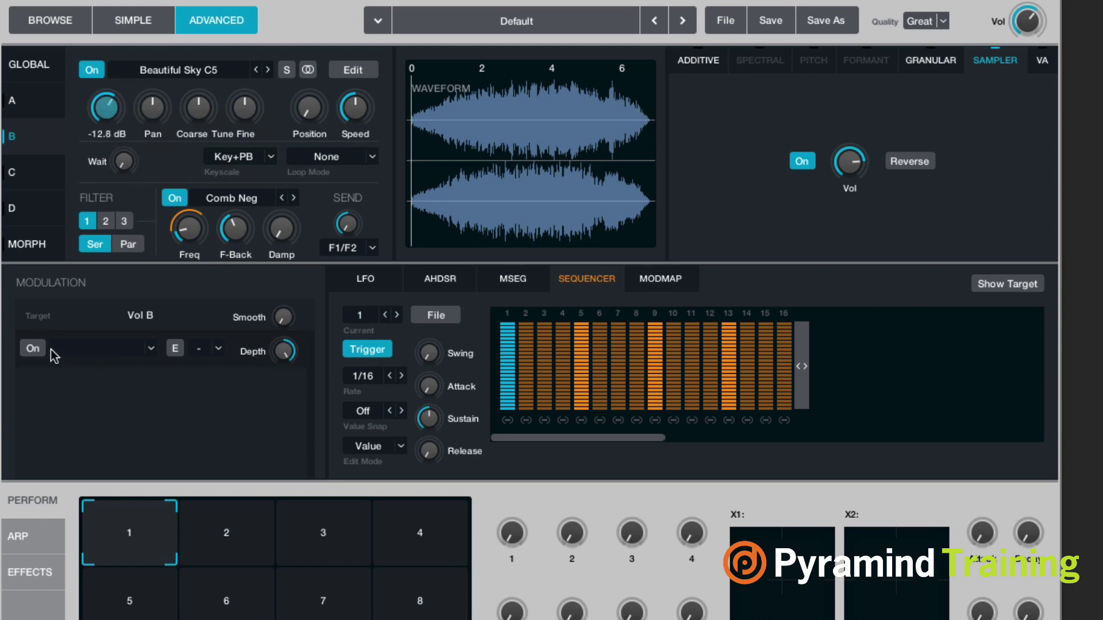
Step: Assign Sequencer1 to source B's volume and lower sequencer steps 2 and 4
left_click(150, 349)
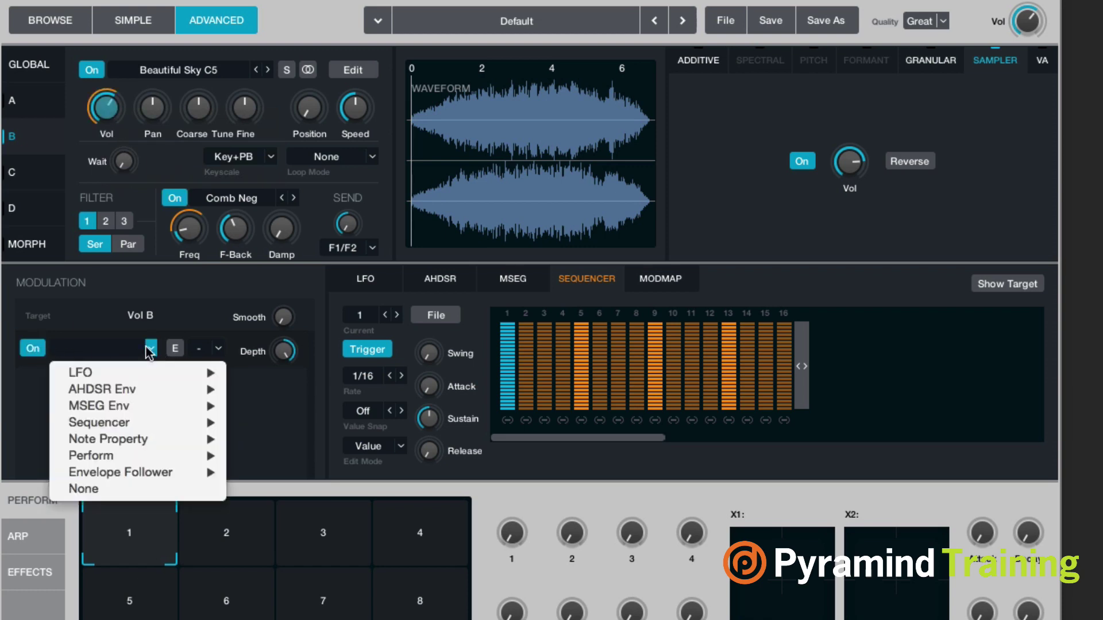
mouse_move(143, 422)
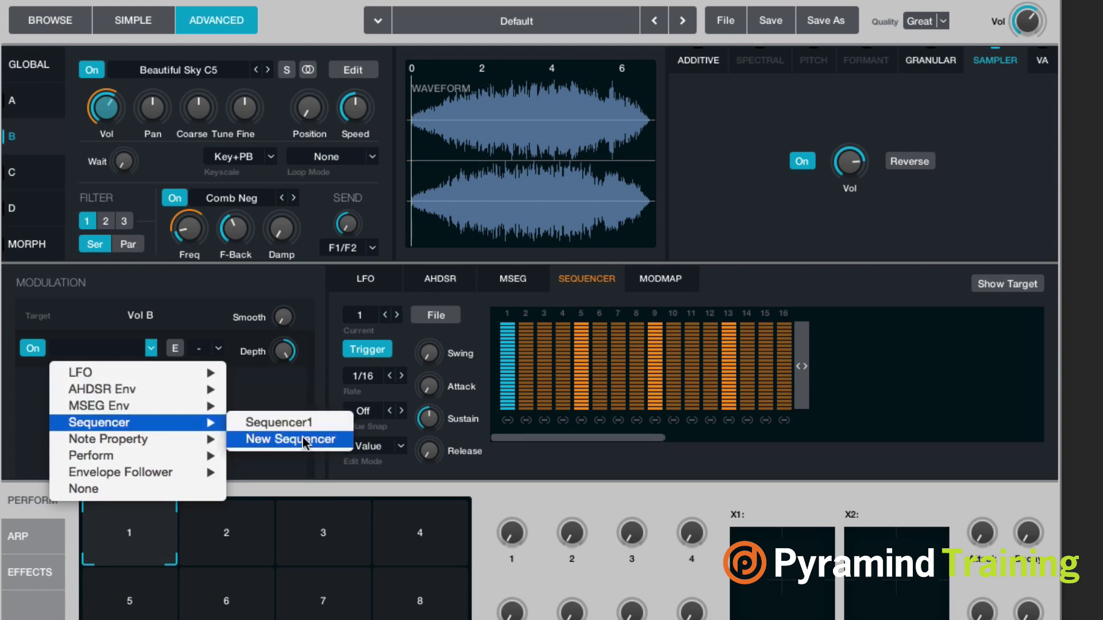
left_click(308, 424)
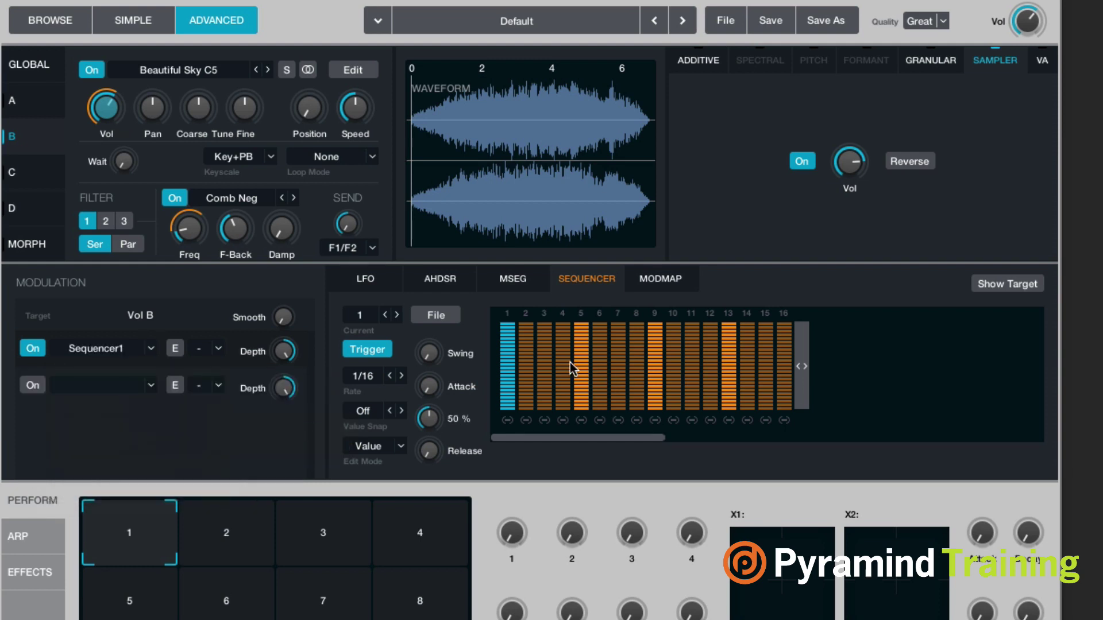
mouse_move(525, 370)
left_mouse_down()
mouse_move(569, 386)
mouse_move(605, 365)
mouse_move(618, 387)
mouse_move(637, 366)
mouse_move(708, 376)
mouse_move(738, 349)
mouse_move(735, 388)
left_mouse_up()
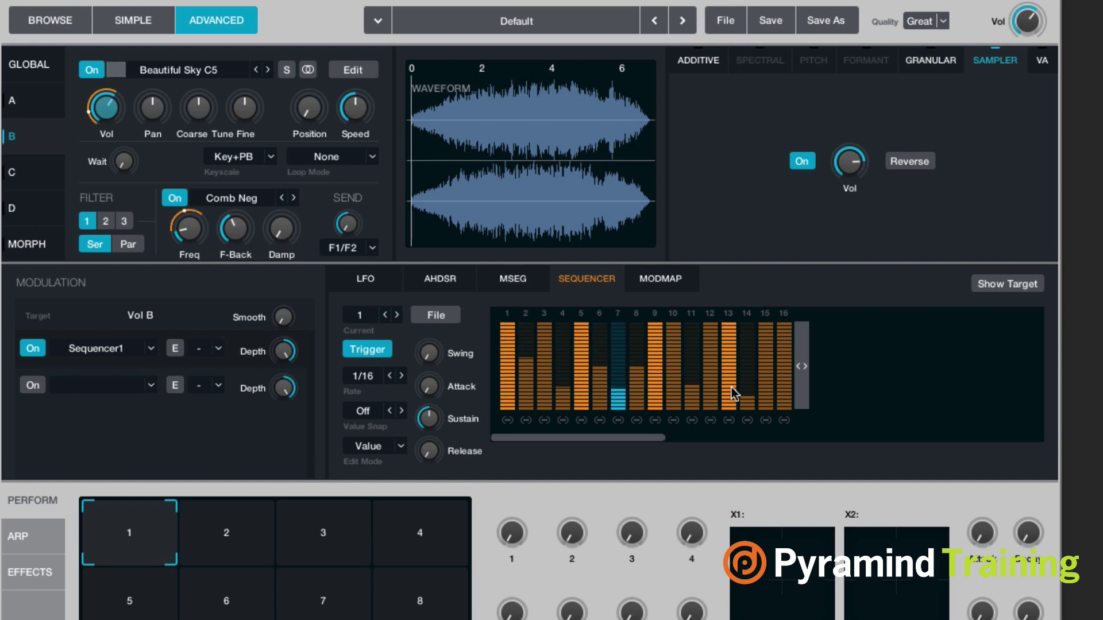
left_click(567, 357)
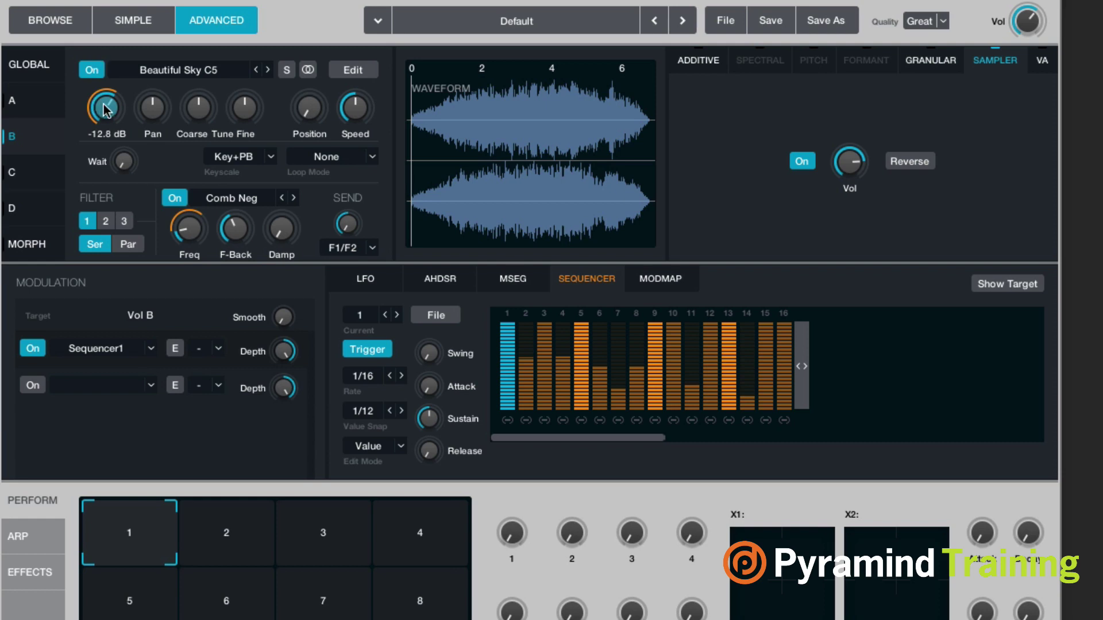
Step: Assign Sequencer1 as the modulation source for source B's Coarse Tune
mouse_move(249, 107)
left_click(198, 109)
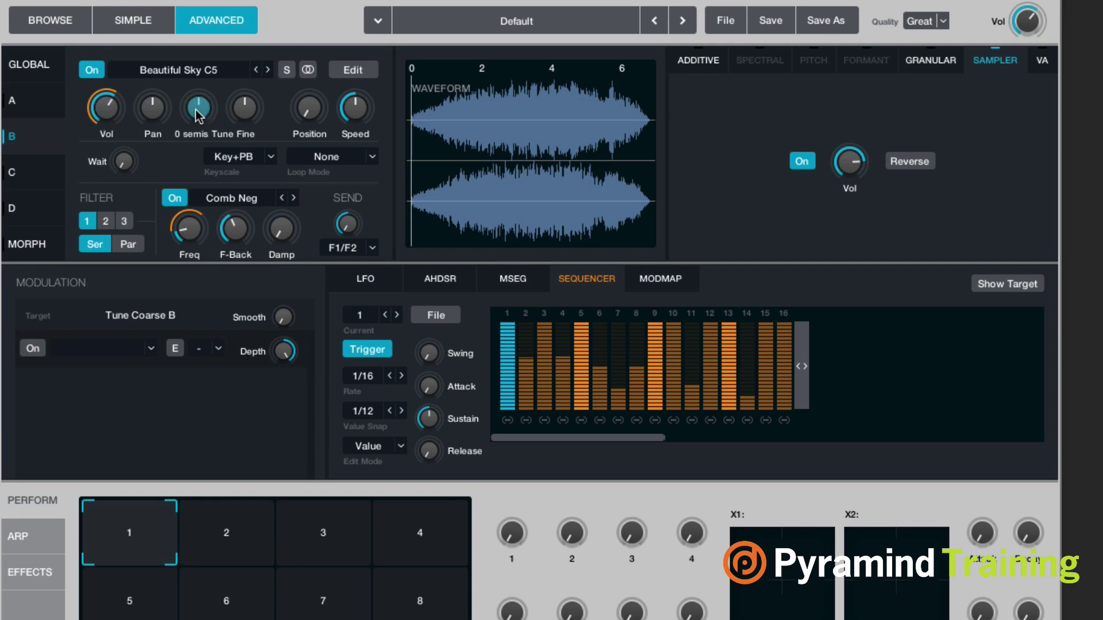
left_click(154, 351)
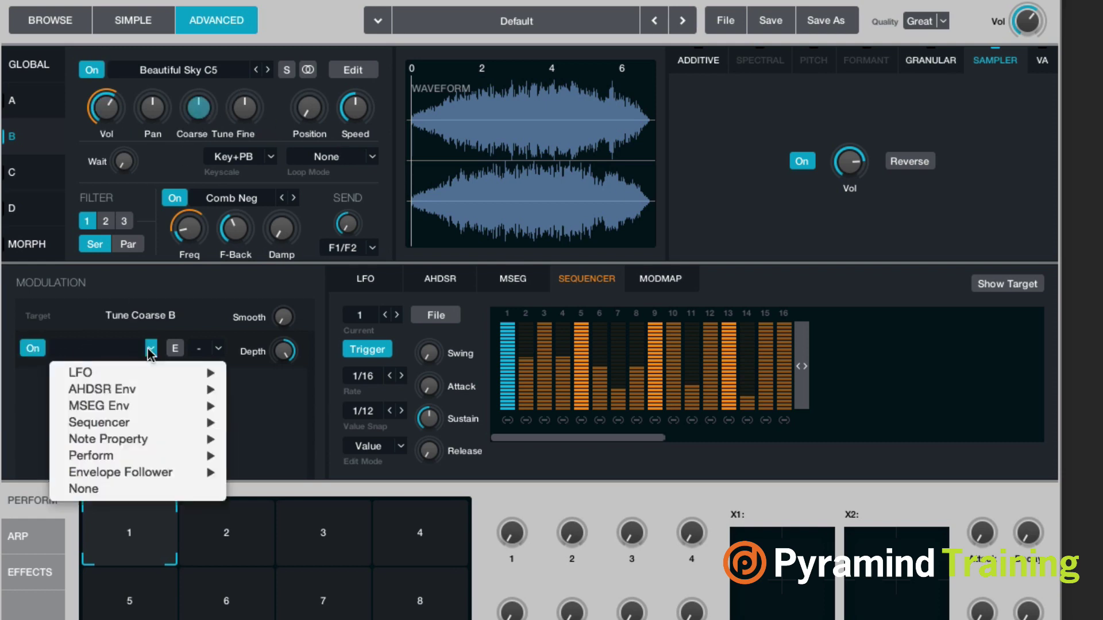
mouse_move(127, 422)
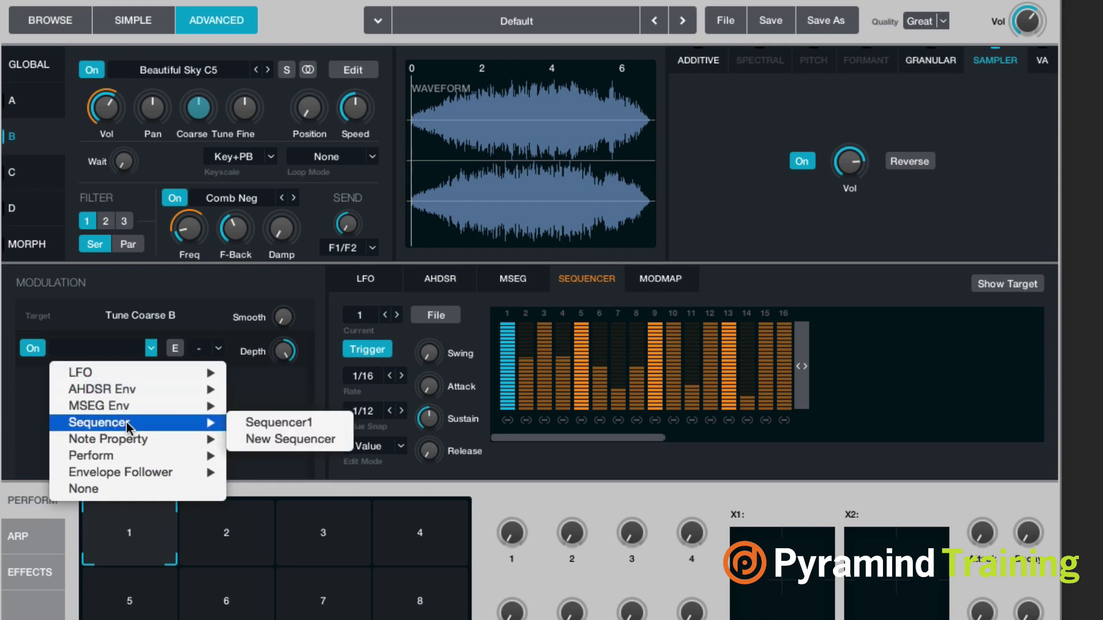
left_click(285, 426)
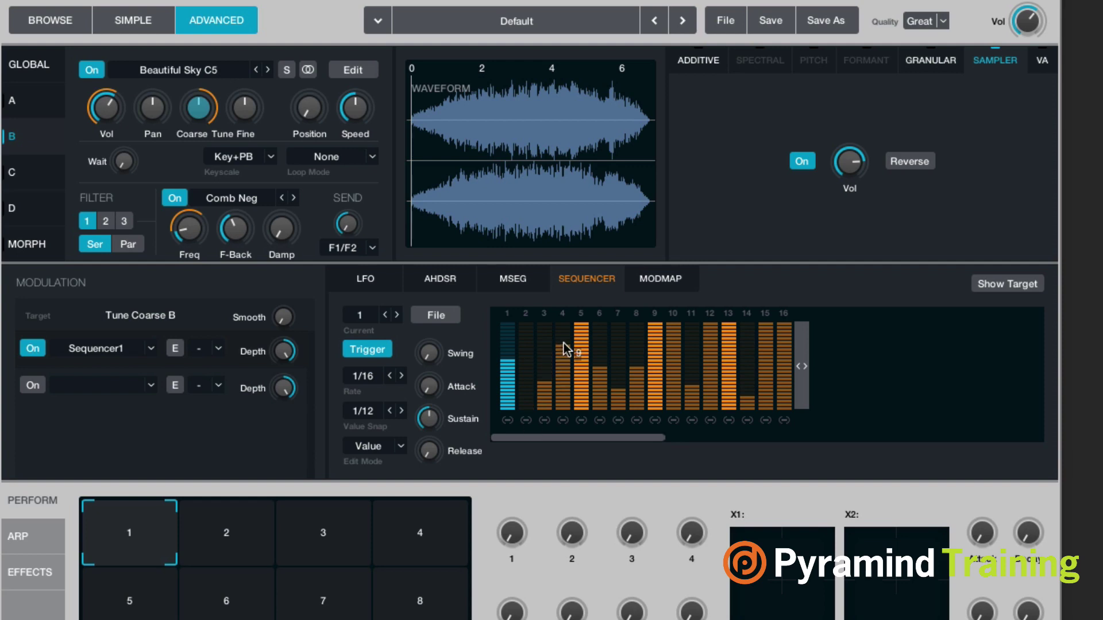
Step: Raise sequencer step 6 to full height and lower steps 9, 10 and 13
left_click_drag(601, 371, 608, 257)
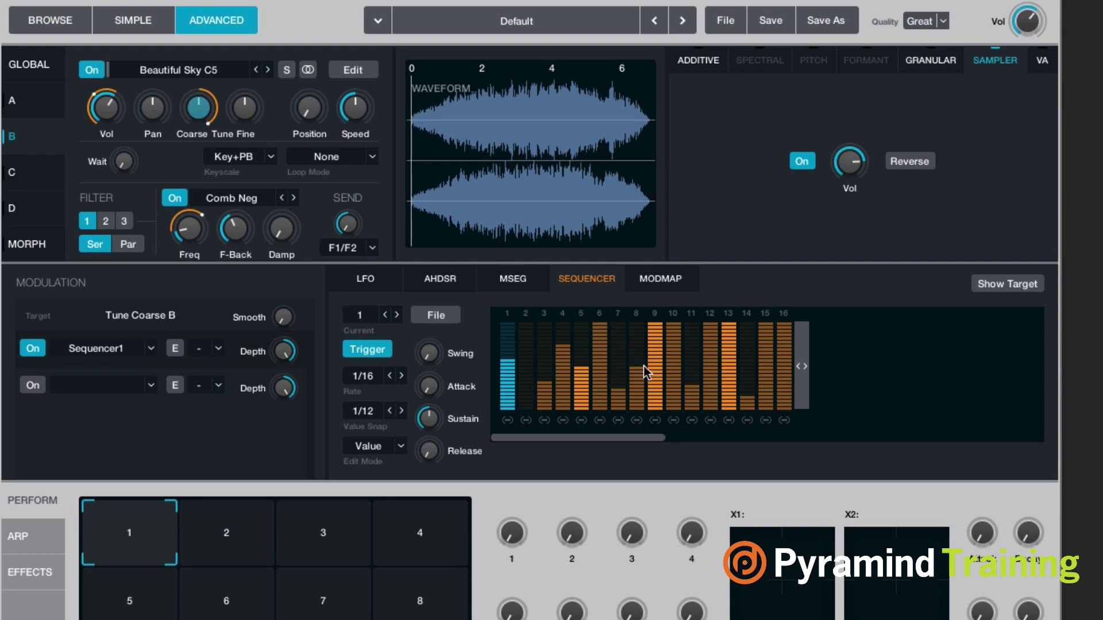
left_click_drag(650, 344, 652, 386)
mouse_move(670, 343)
left_mouse_down()
mouse_move(671, 371)
mouse_move(711, 371)
left_mouse_up()
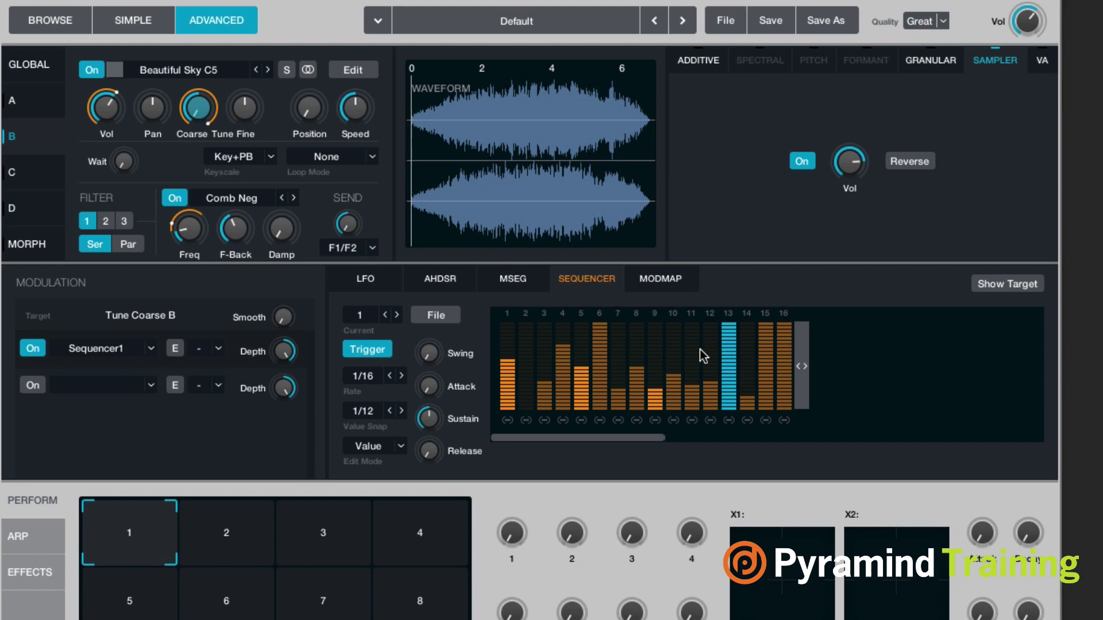
left_click_drag(723, 347, 723, 372)
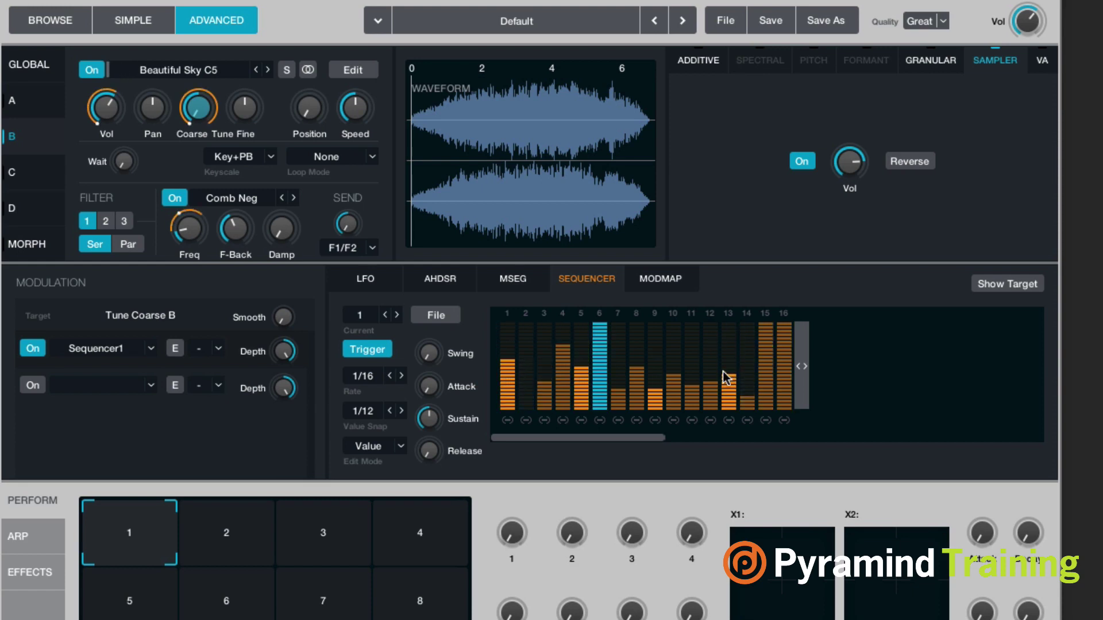
Step: Cut Sequencer1's coarse-tune depth to 38 semitones and lower step 1
mouse_move(287, 341)
left_click_drag(287, 340, 291, 433)
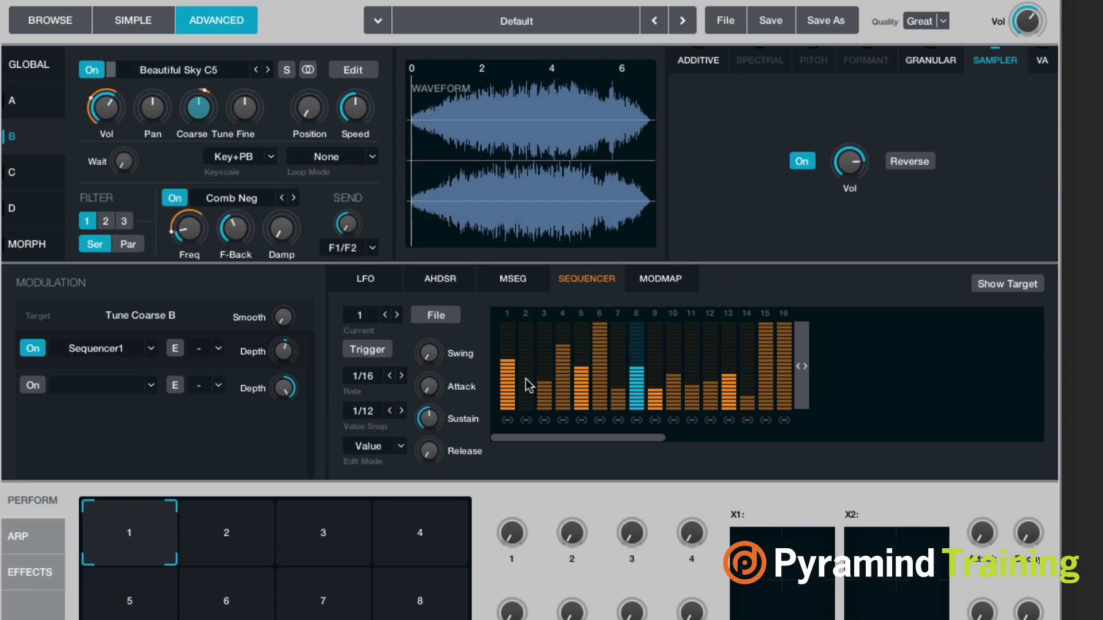
mouse_move(509, 370)
left_mouse_down()
mouse_move(510, 382)
mouse_move(754, 393)
mouse_move(776, 382)
left_mouse_up()
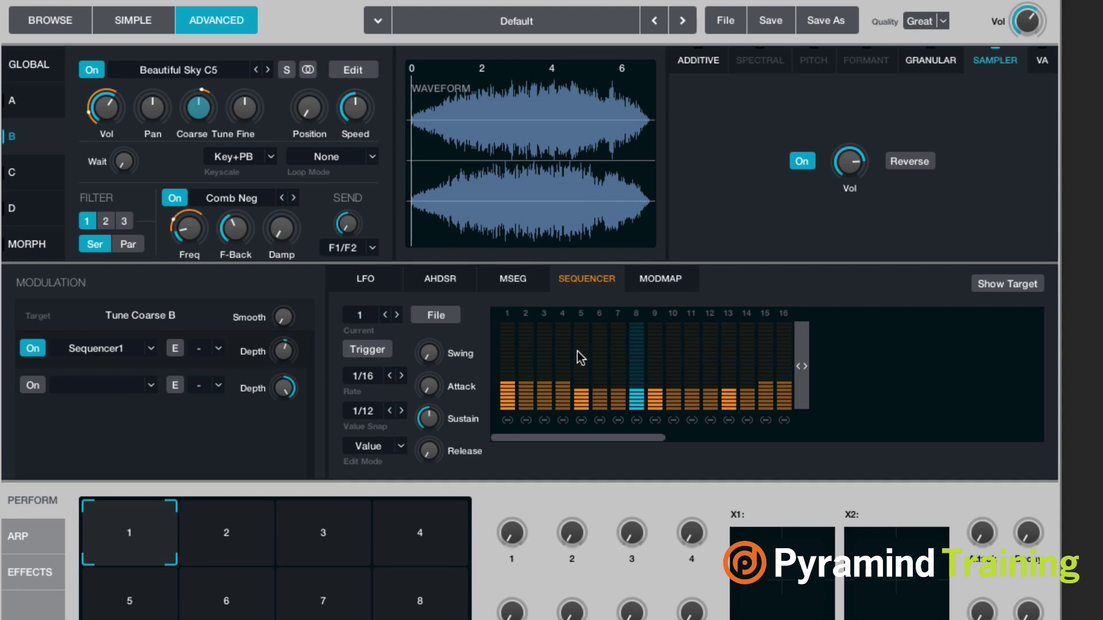
Step: Reset source B's volume to 0 dB and remove its sequencer modulation
left_click(106, 107)
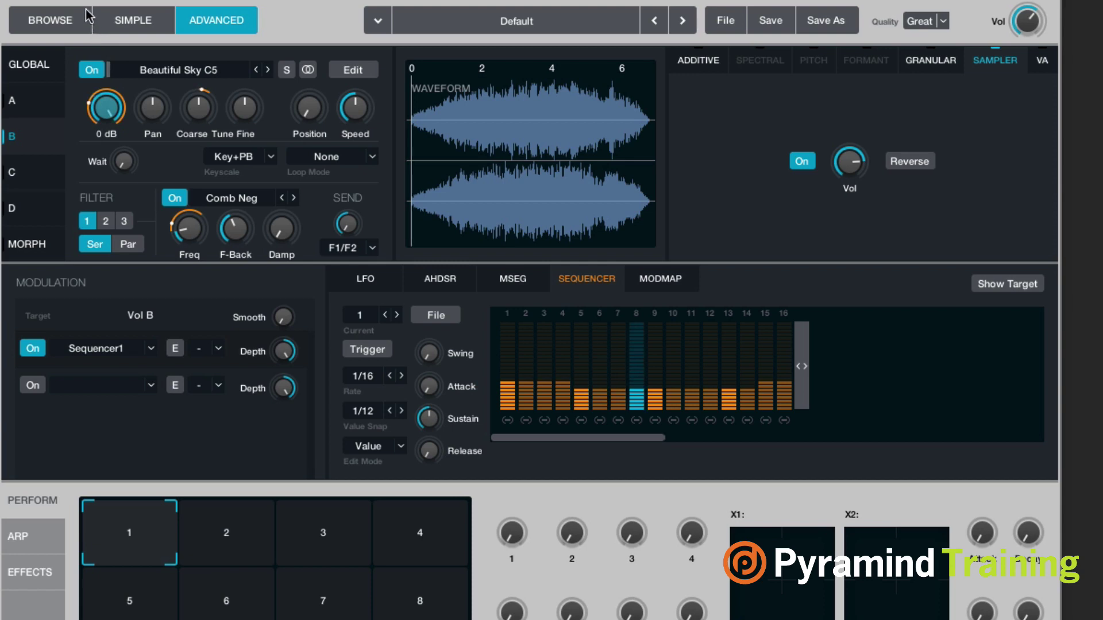
double_click(107, 108)
right_click(107, 107)
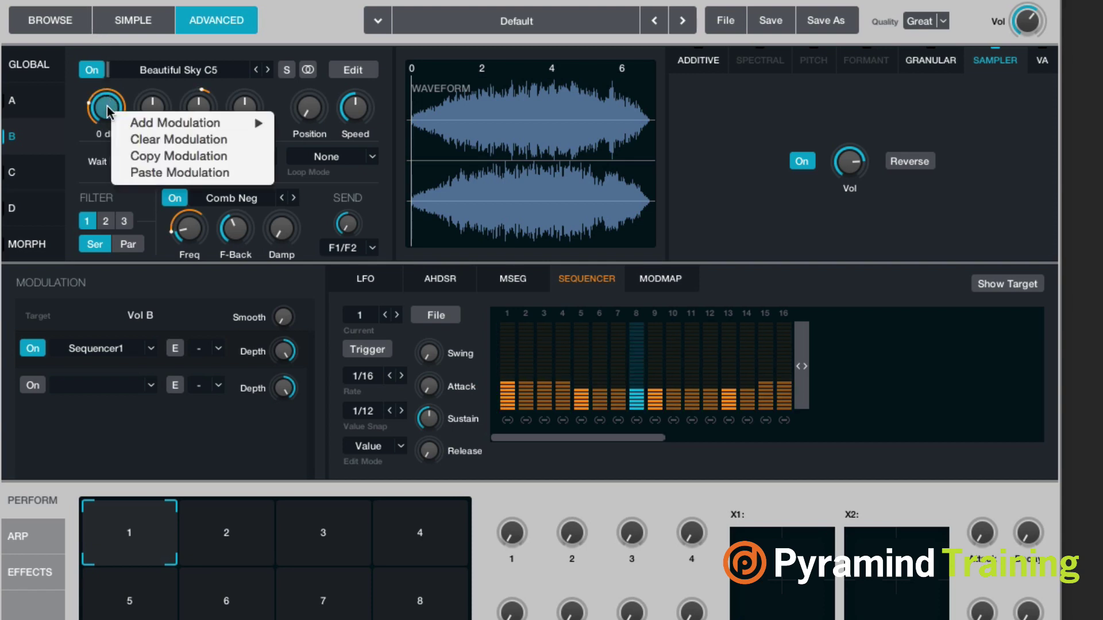
mouse_move(165, 123)
mouse_move(359, 138)
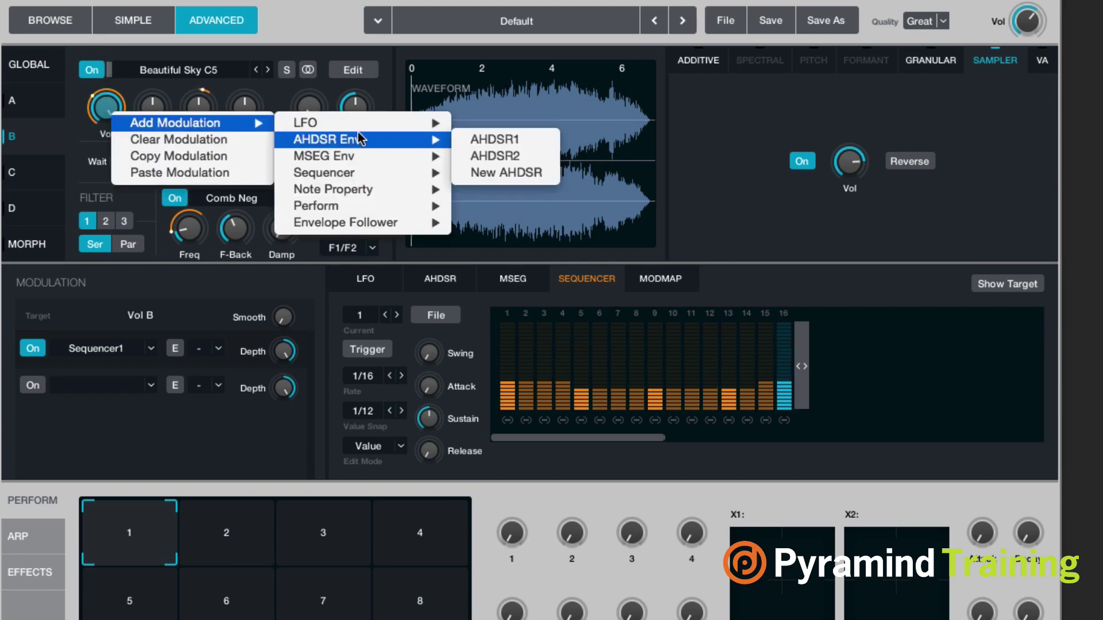
left_click(205, 139)
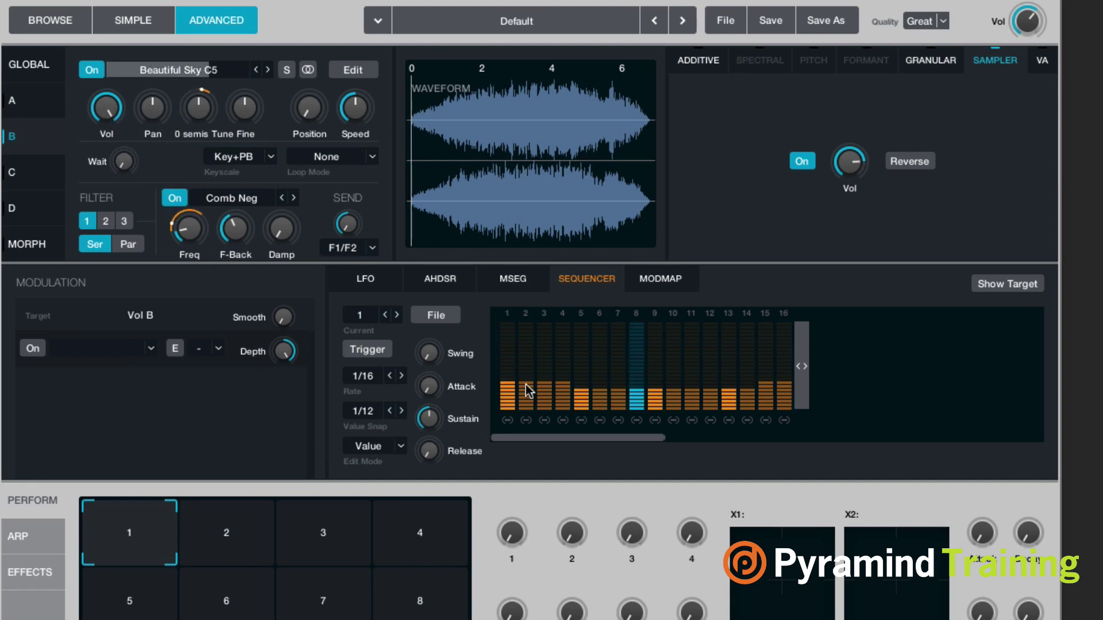
Step: Set the sequencer rate to 1/8 and raise steps 6, 2, 3, 9, 12 and 14
left_click_drag(591, 397, 599, 311)
left_click(390, 376)
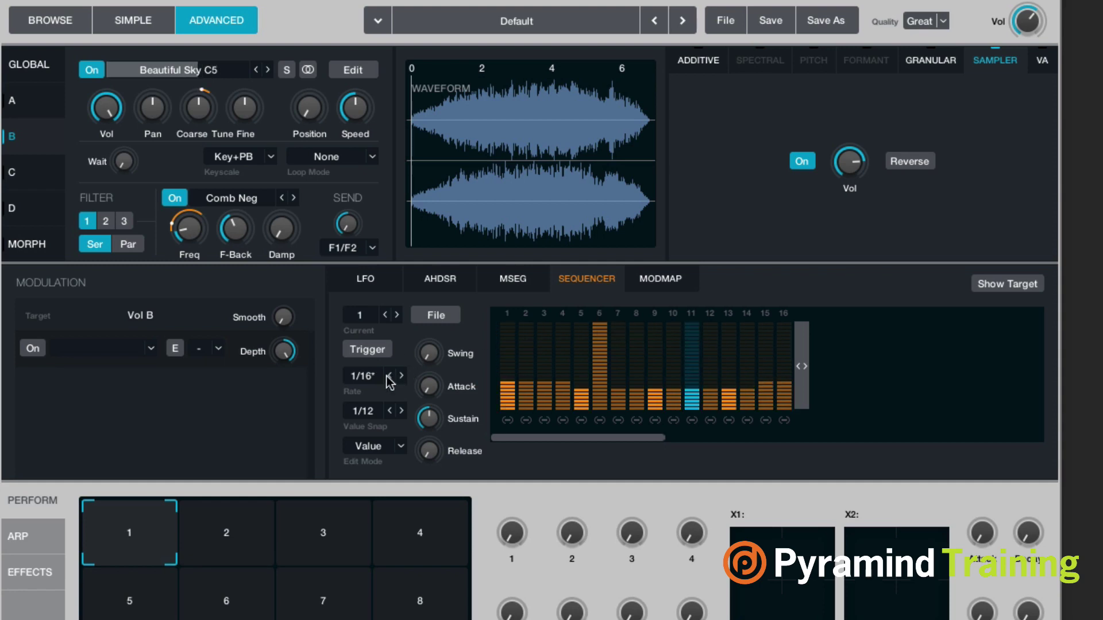
left_click(390, 376)
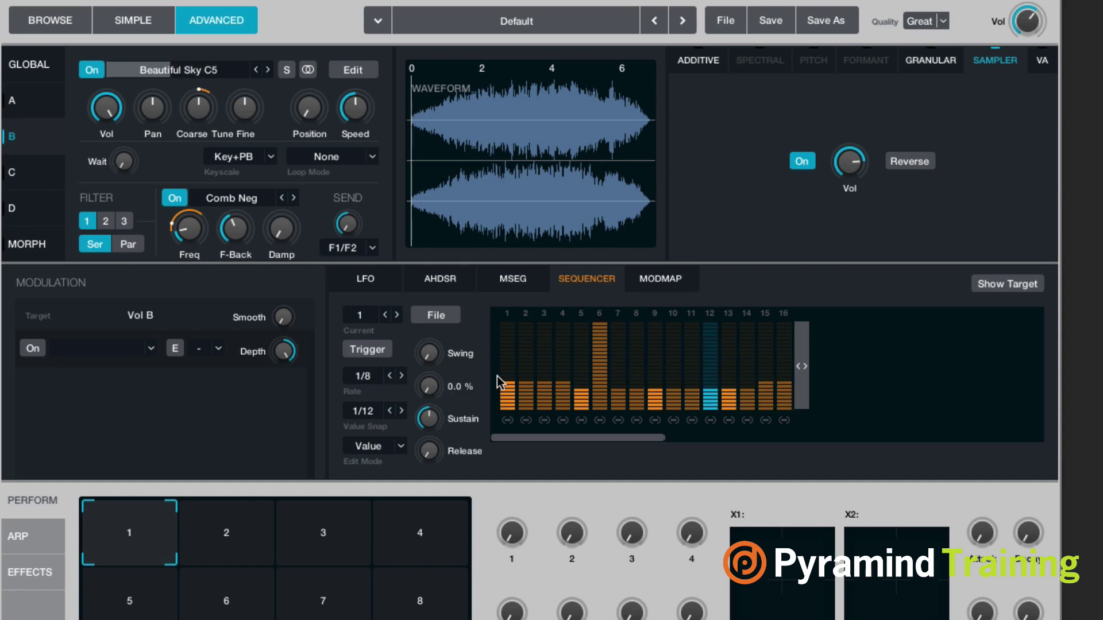
left_click_drag(521, 382, 521, 270)
mouse_move(544, 383)
left_mouse_down()
mouse_move(543, 357)
mouse_move(565, 326)
left_mouse_up()
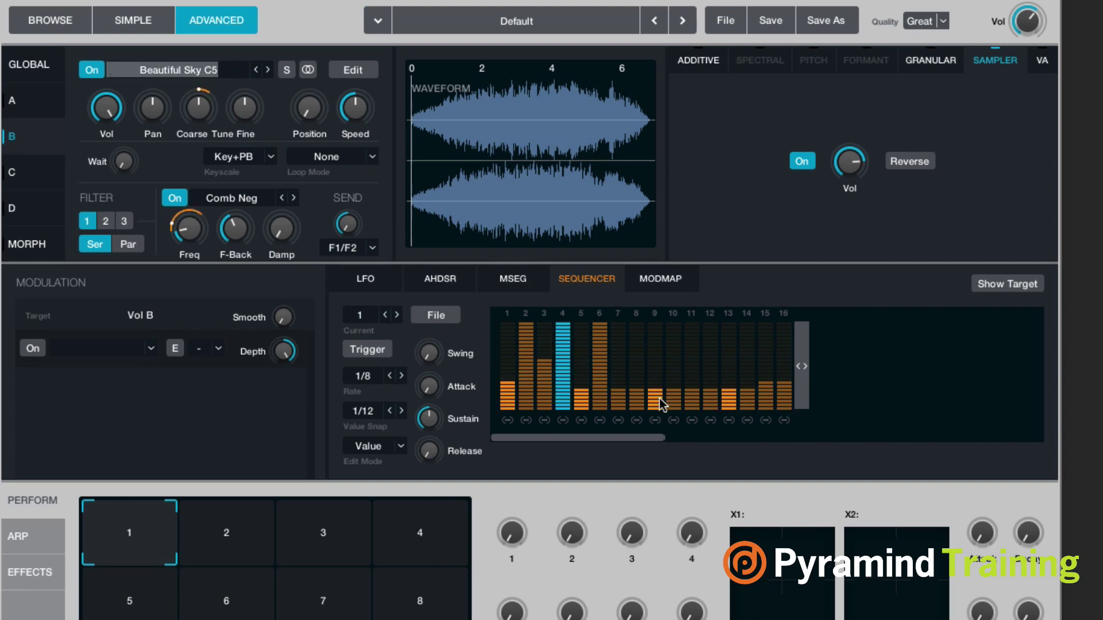
left_click_drag(659, 398, 648, 364)
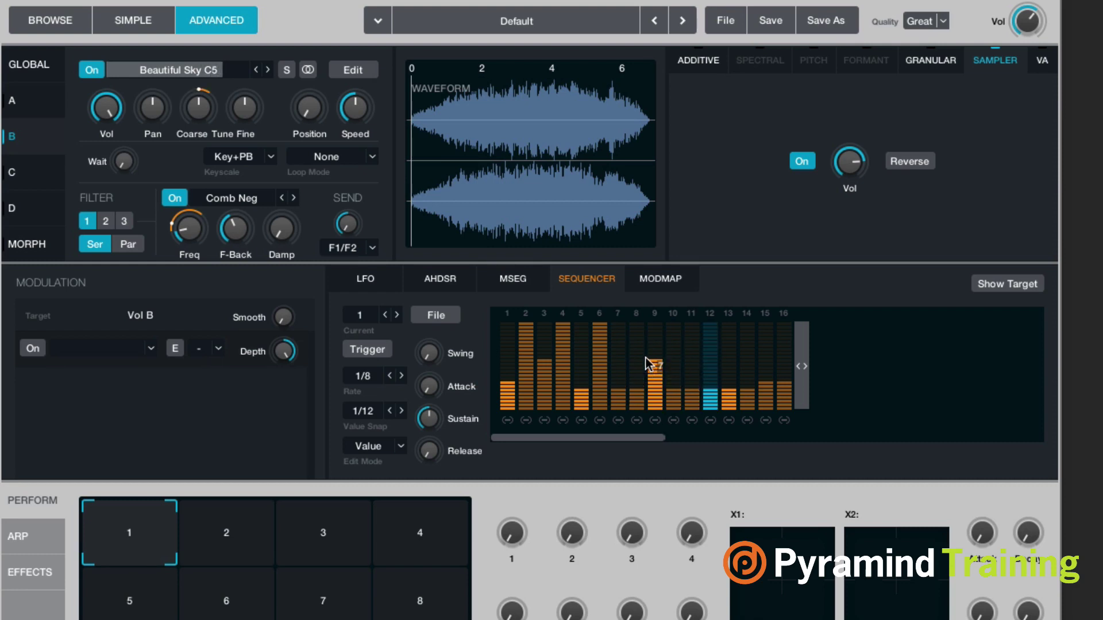
left_click_drag(706, 393, 709, 341)
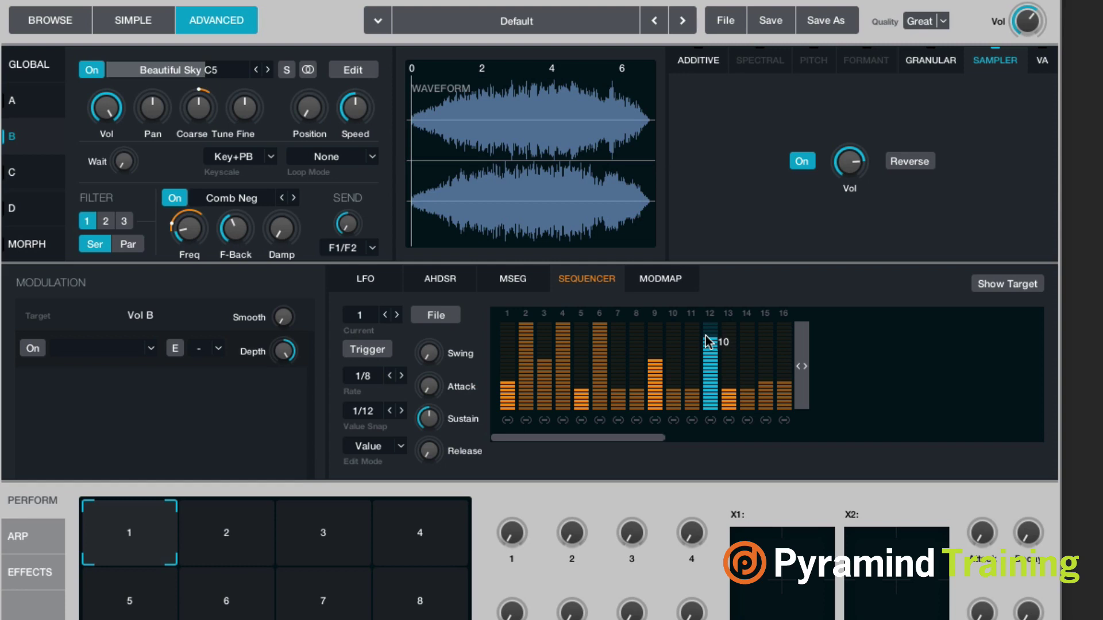
left_click_drag(750, 370, 751, 364)
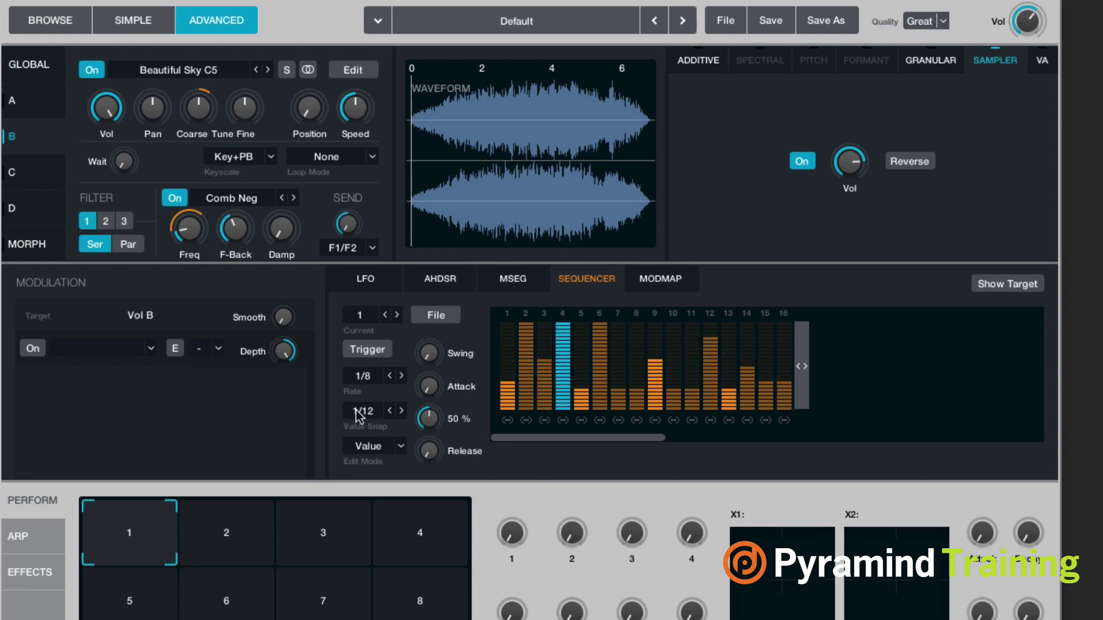
Step: Turn the sequencer's Value Snap Off and redraw steps 1–5 at an even mid level
left_click(401, 411)
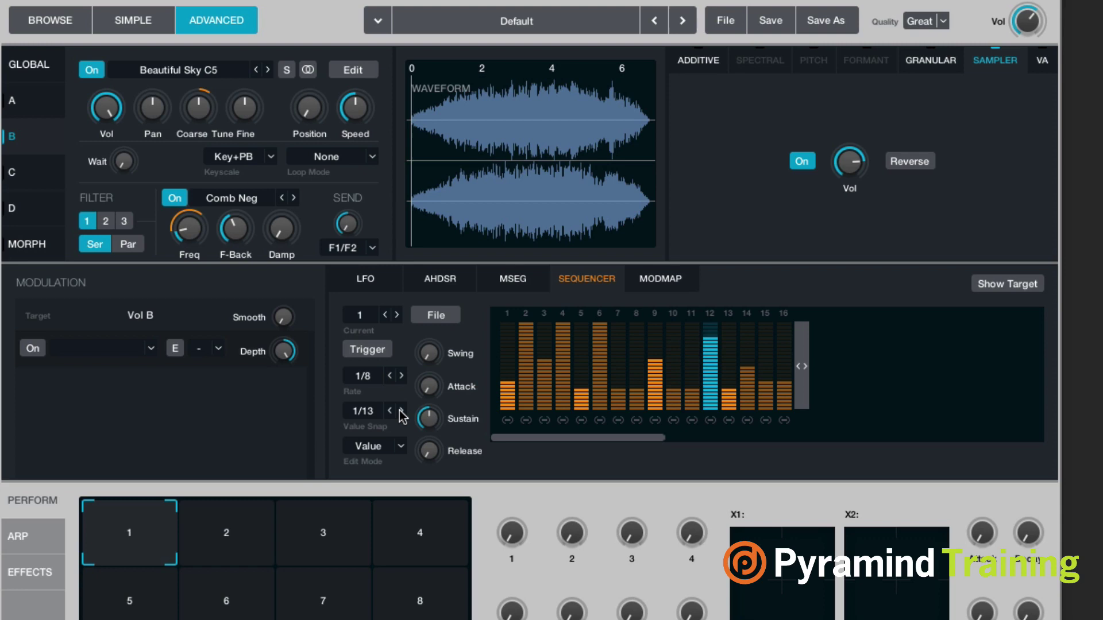
left_click(401, 411)
left_click(401, 410)
left_click(370, 412)
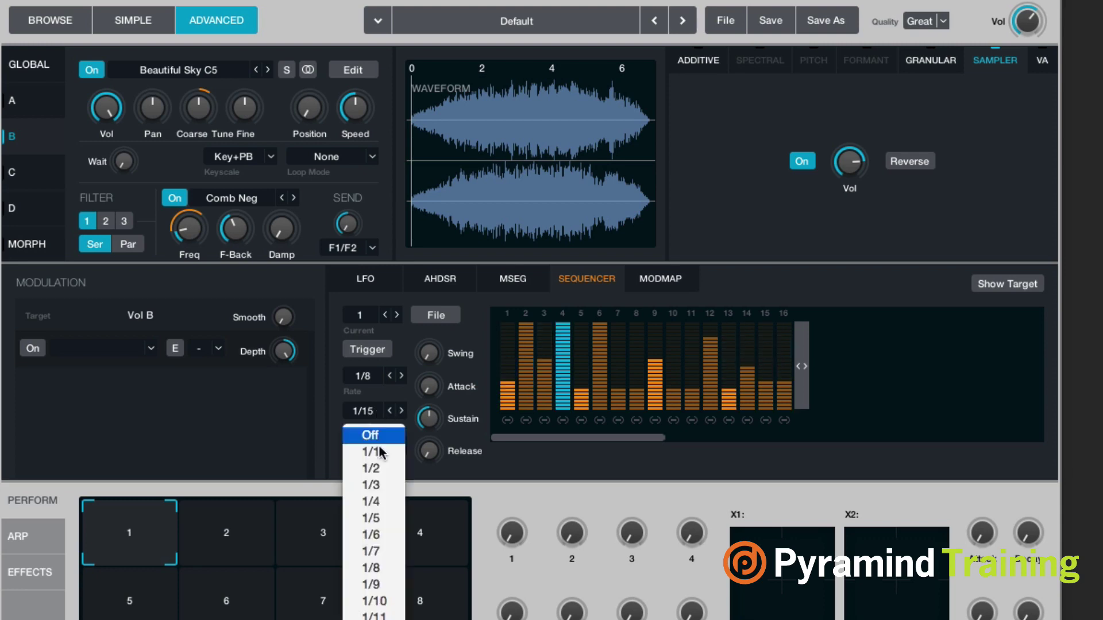
left_click(371, 435)
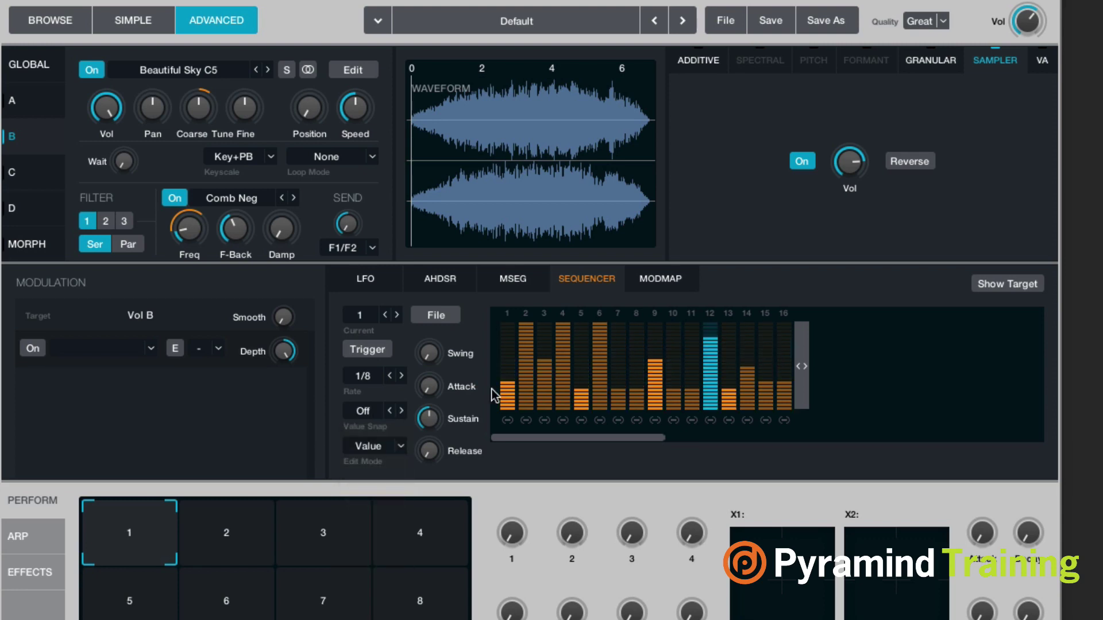
mouse_move(505, 382)
left_mouse_down()
mouse_move(511, 317)
mouse_move(519, 379)
mouse_move(519, 352)
mouse_move(730, 342)
left_mouse_up()
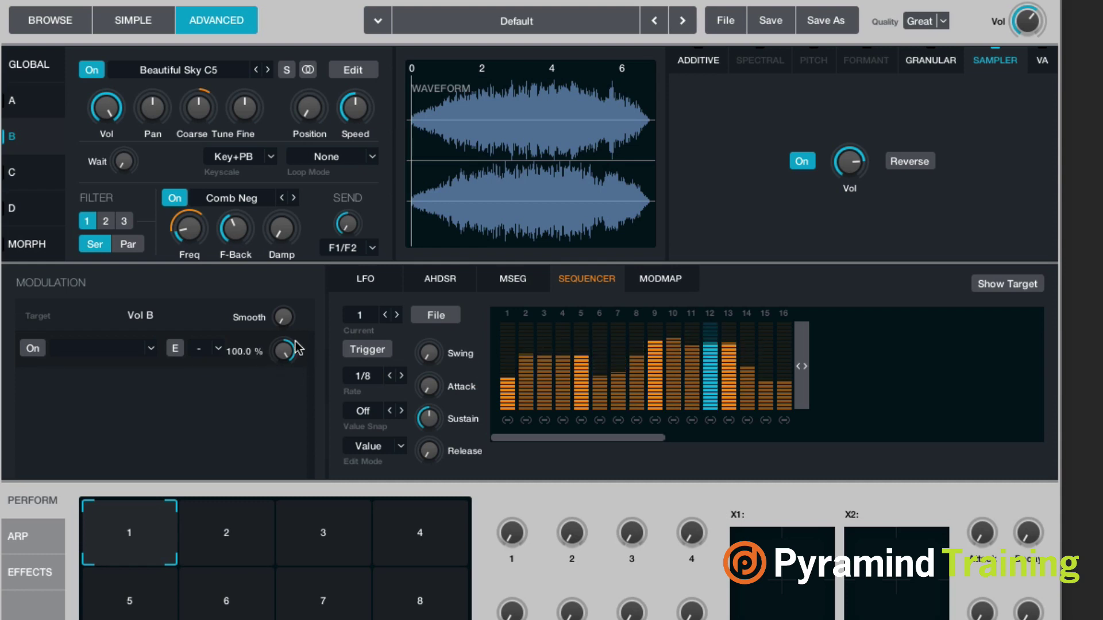
left_click_drag(294, 352, 291, 290)
Step: Change the LFO shape to Basic > Sine
left_click(670, 281)
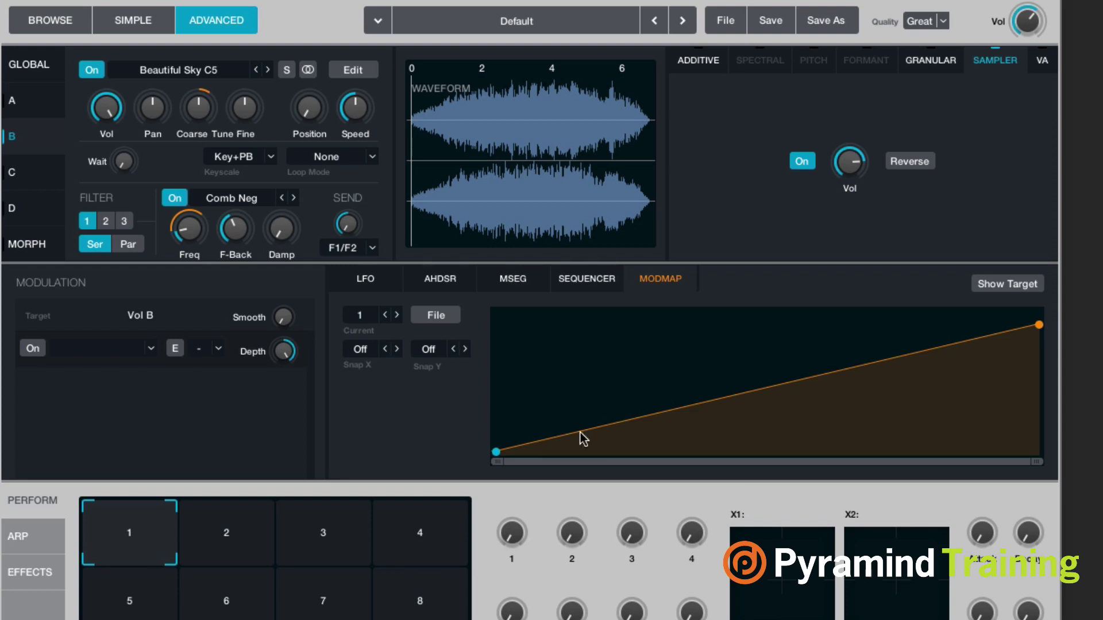
left_click(367, 282)
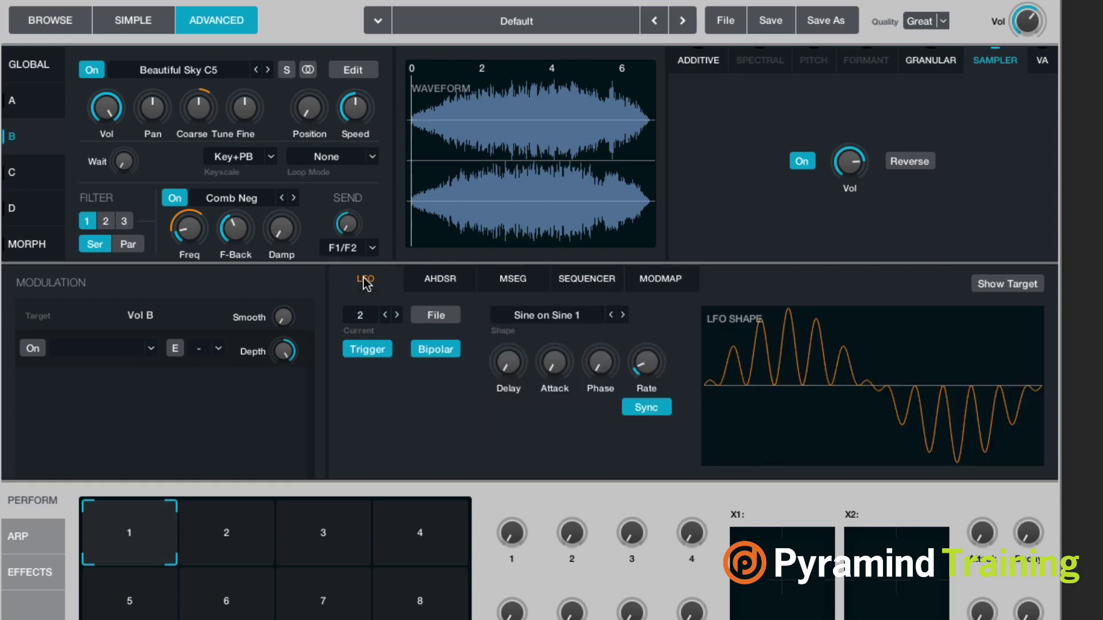
left_click(577, 316)
mouse_move(564, 340)
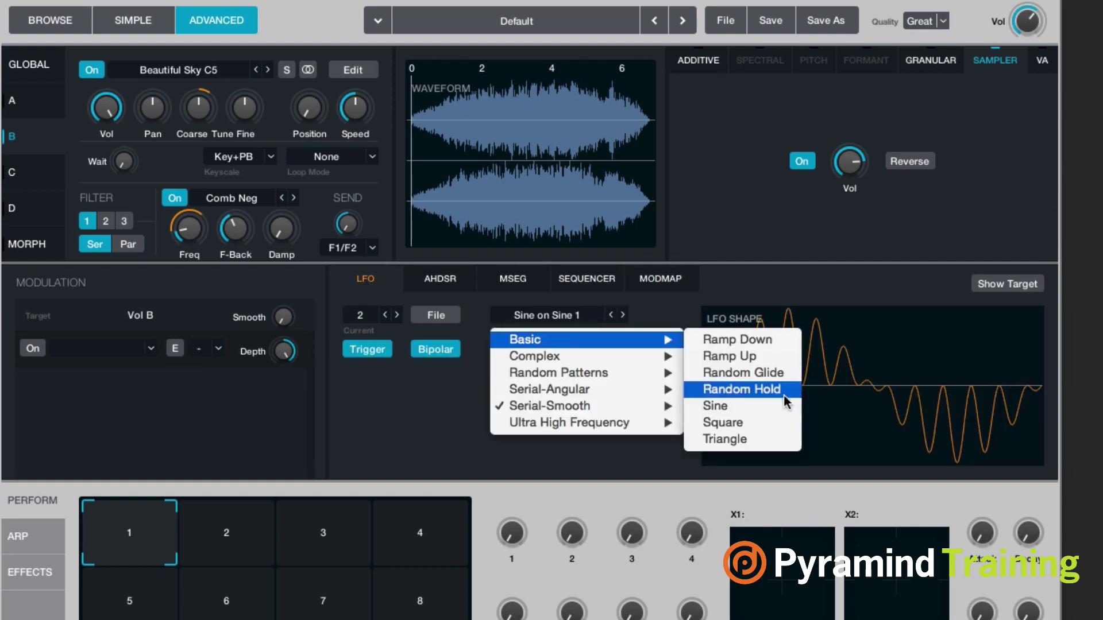
left_click(715, 406)
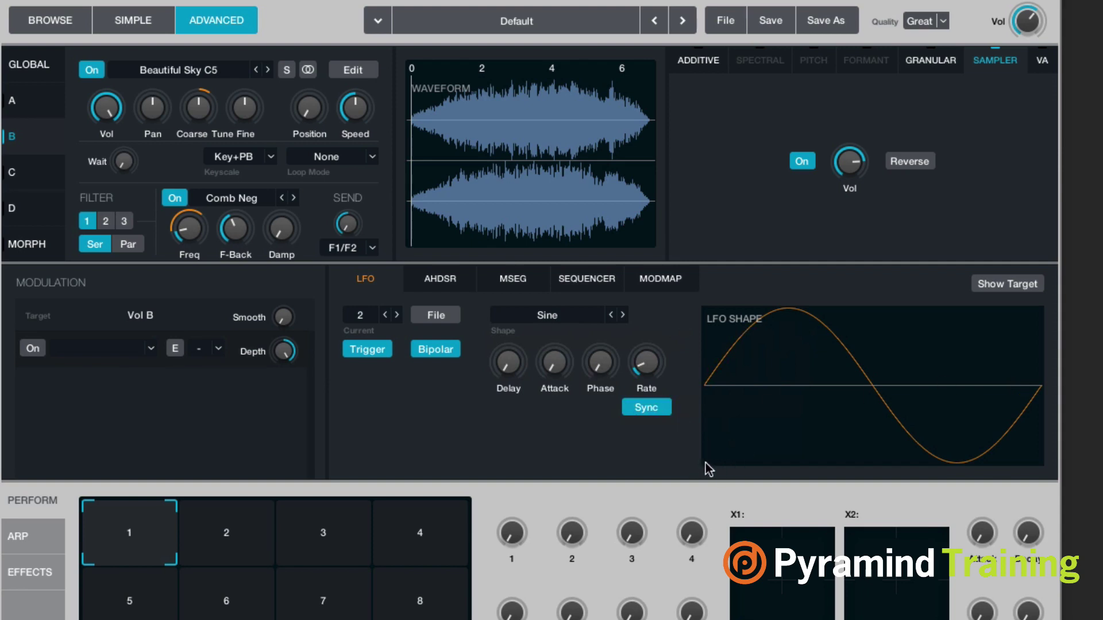
Step: Add five breakpoints along the mod map's straight ramp
left_click(657, 283)
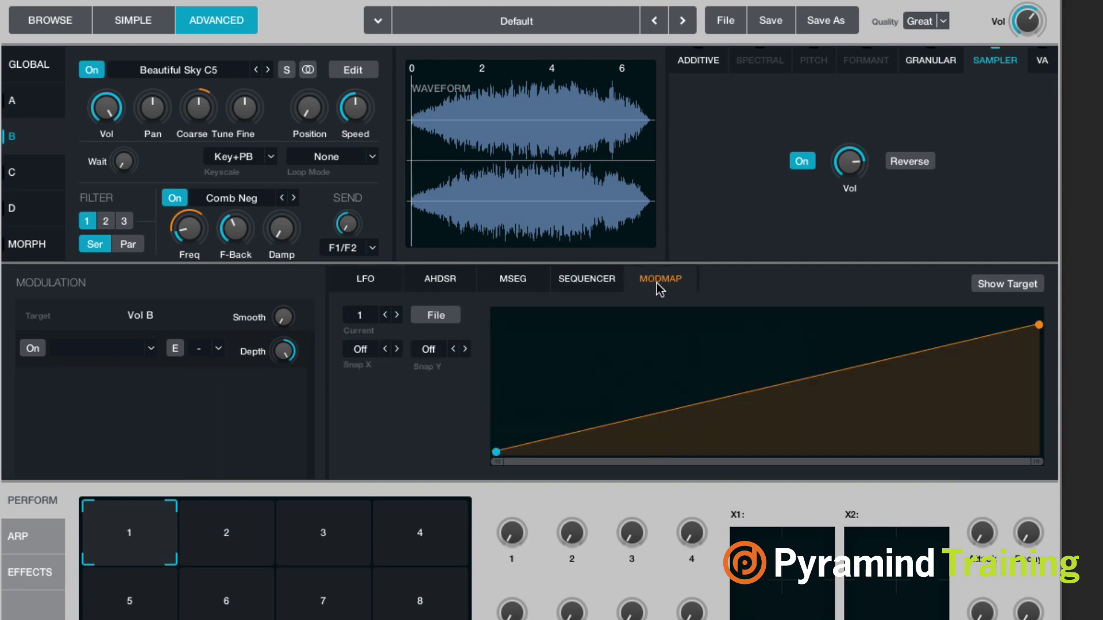
left_click(557, 386)
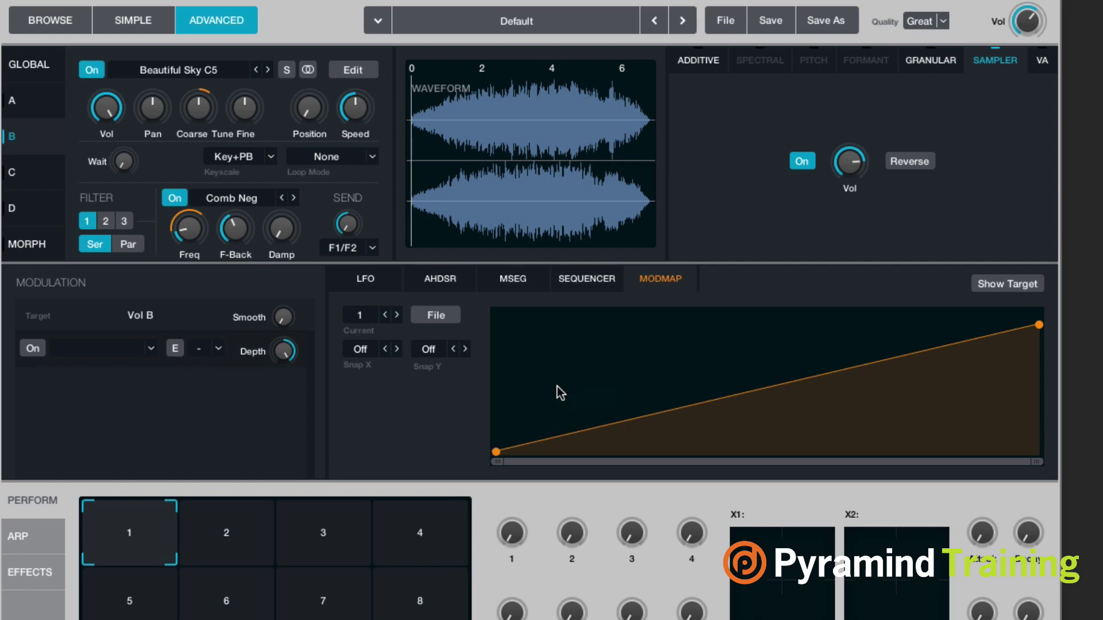
left_click(592, 428)
left_click(693, 401)
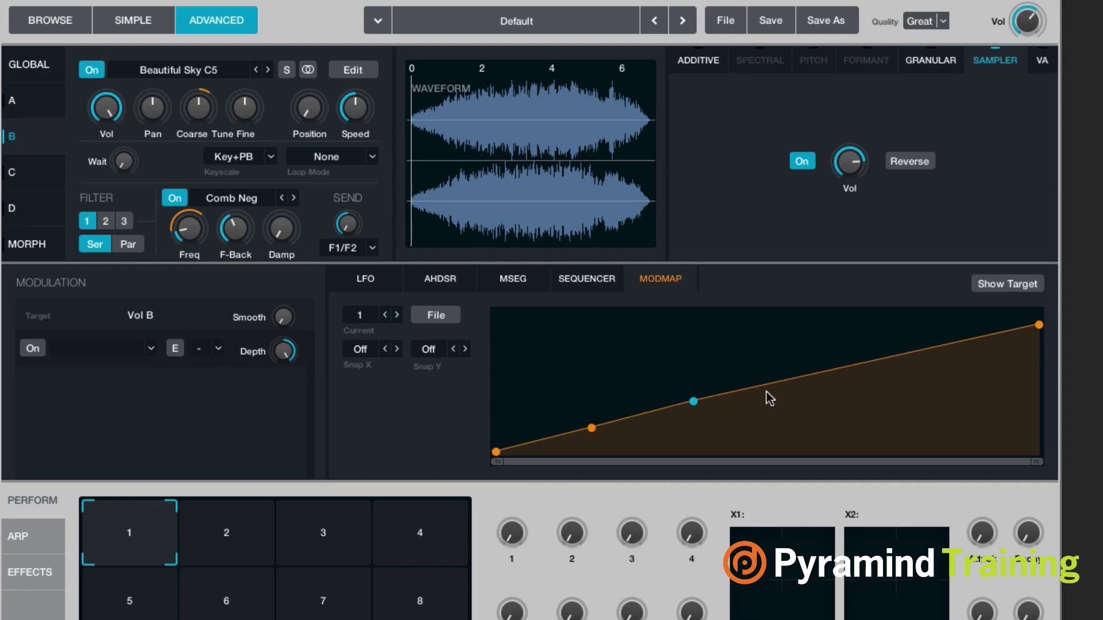
left_click(781, 388)
left_click(853, 374)
left_click(939, 352)
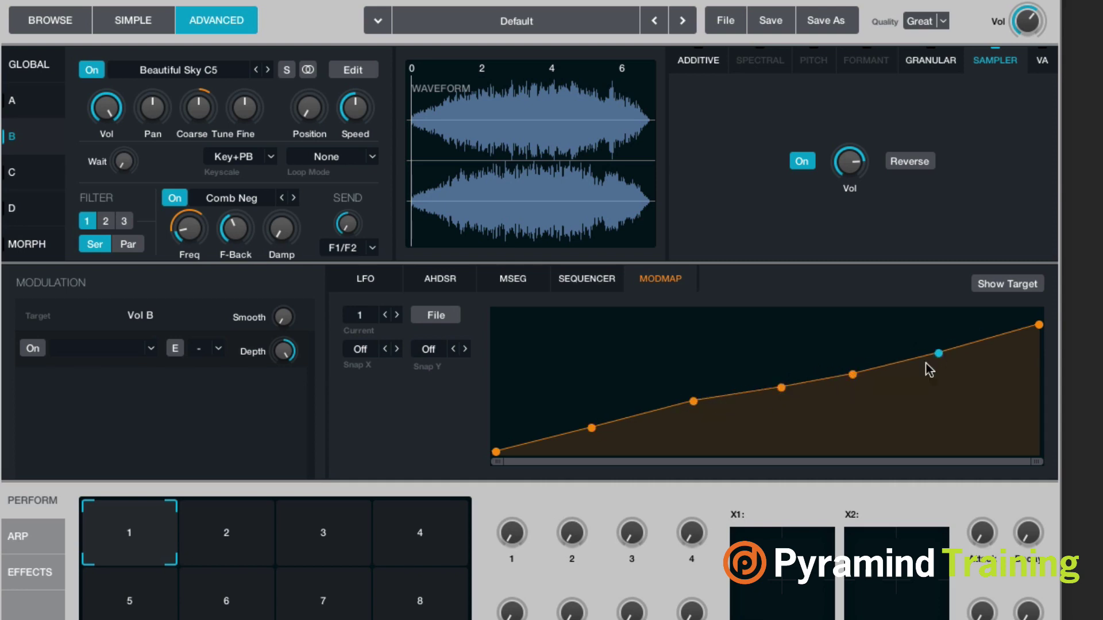
Step: Drag the mod map breakpoints into a rising curve with two peaks and a dip
left_click_drag(694, 401, 693, 350)
mouse_move(781, 399)
left_mouse_down()
mouse_move(705, 396)
mouse_move(767, 405)
left_mouse_up()
left_click_drag(852, 375, 852, 349)
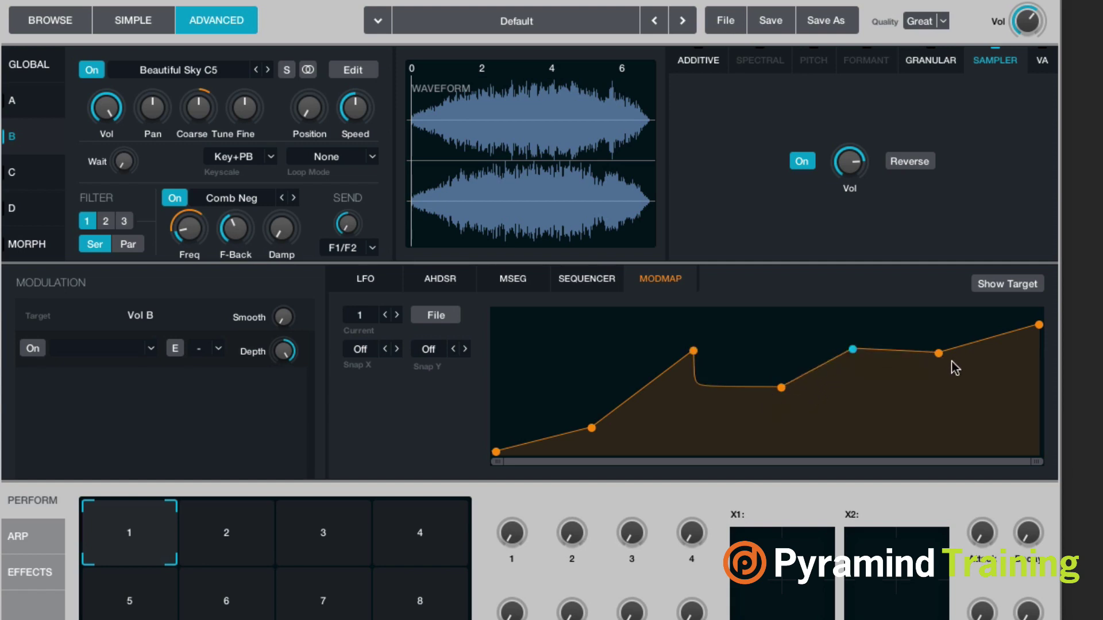
left_click_drag(938, 352, 941, 378)
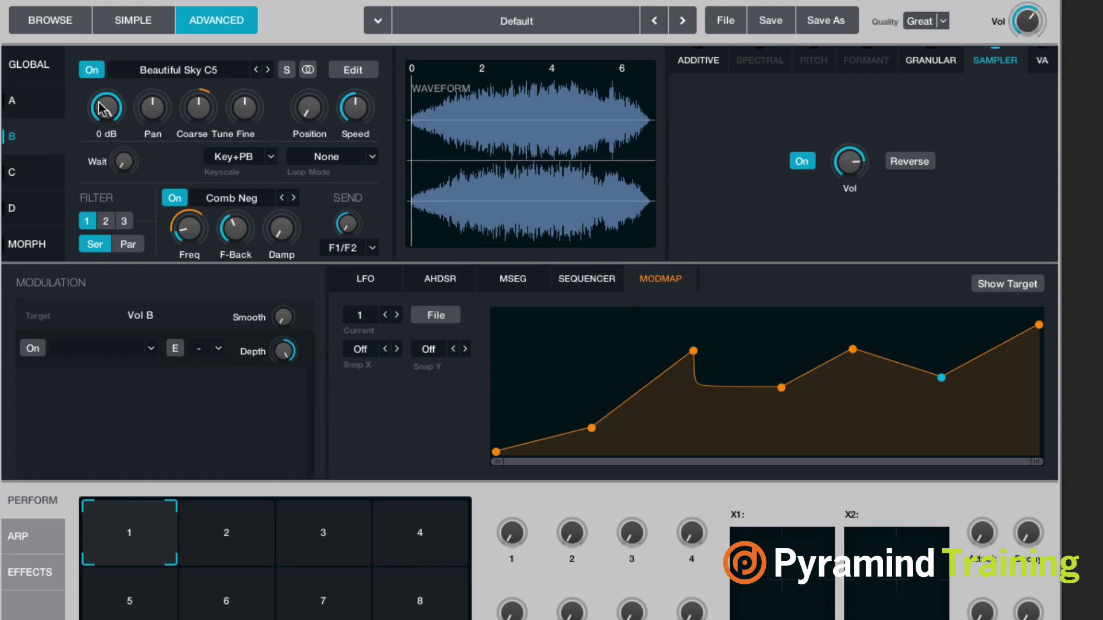
Step: Turn on the Vol B modulation slot with LFO1 as source, shaped by mod map 1
left_click(33, 348)
left_click(150, 348)
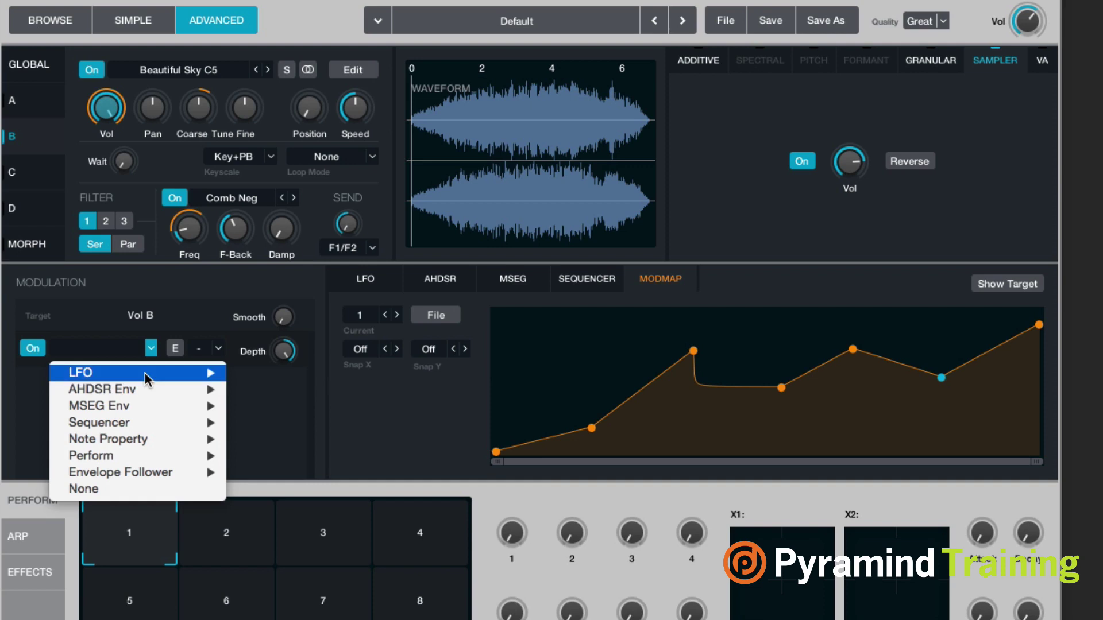
mouse_move(142, 379)
left_click(260, 373)
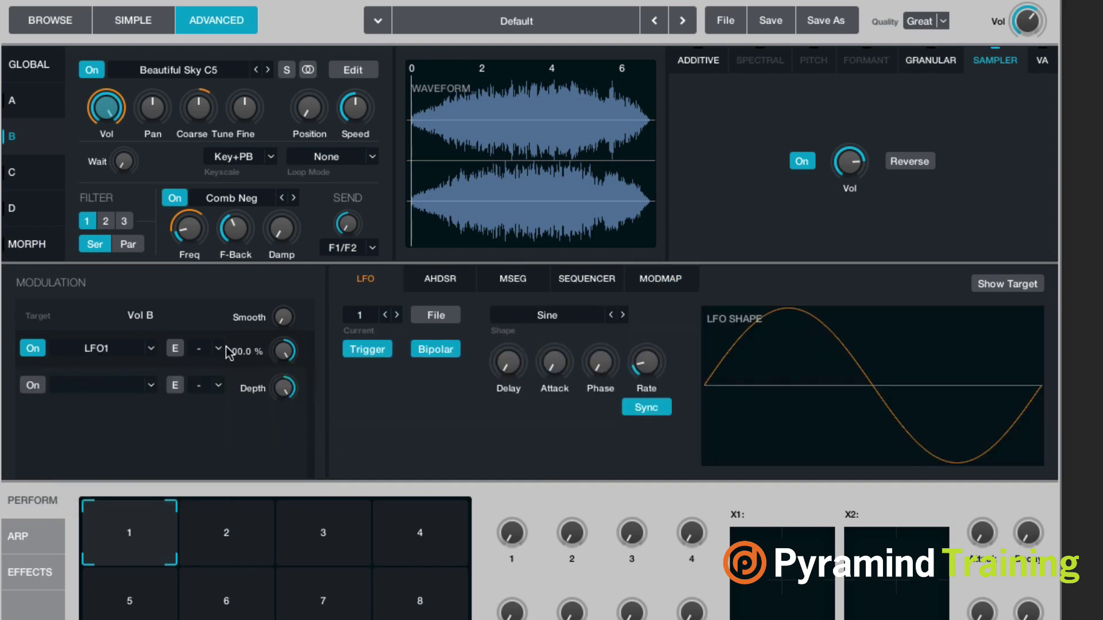
left_click(202, 350)
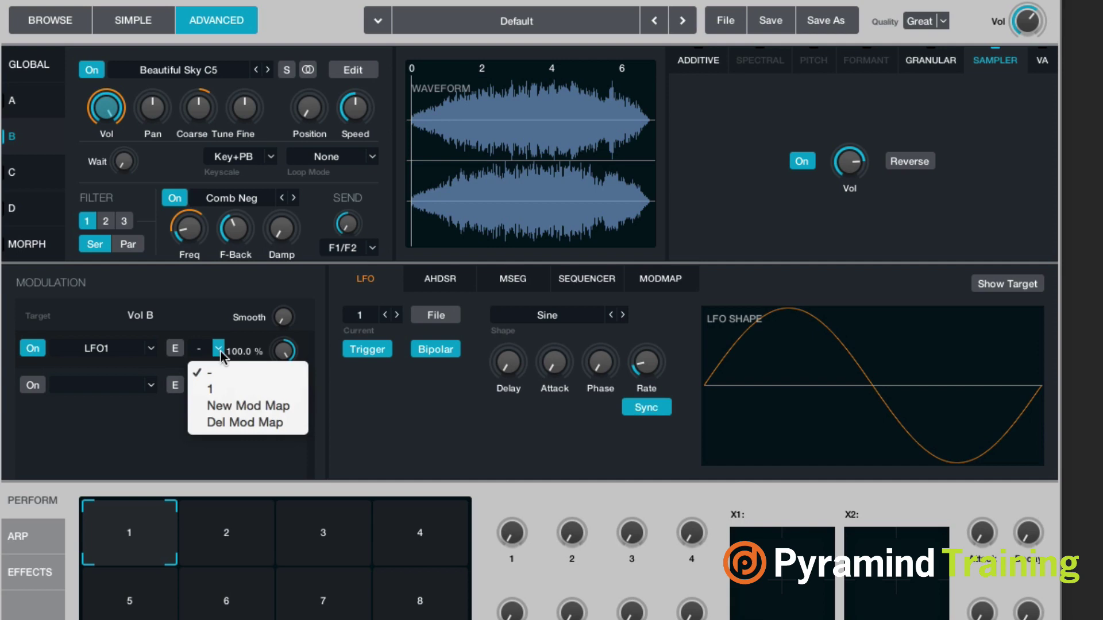
left_click(252, 391)
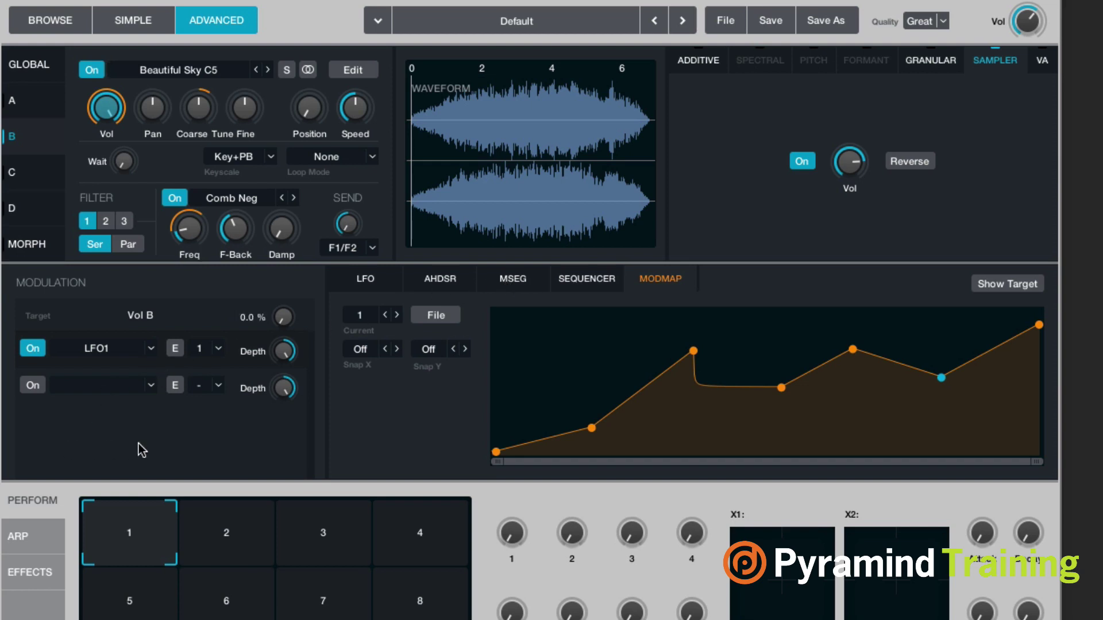
left_click(174, 352)
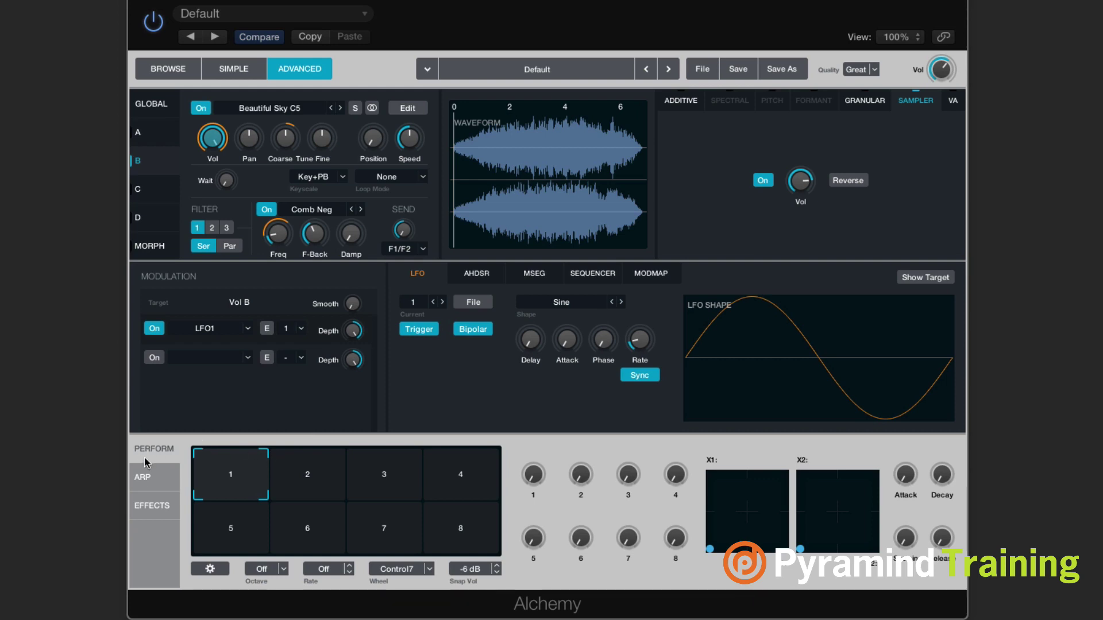
left_click(143, 478)
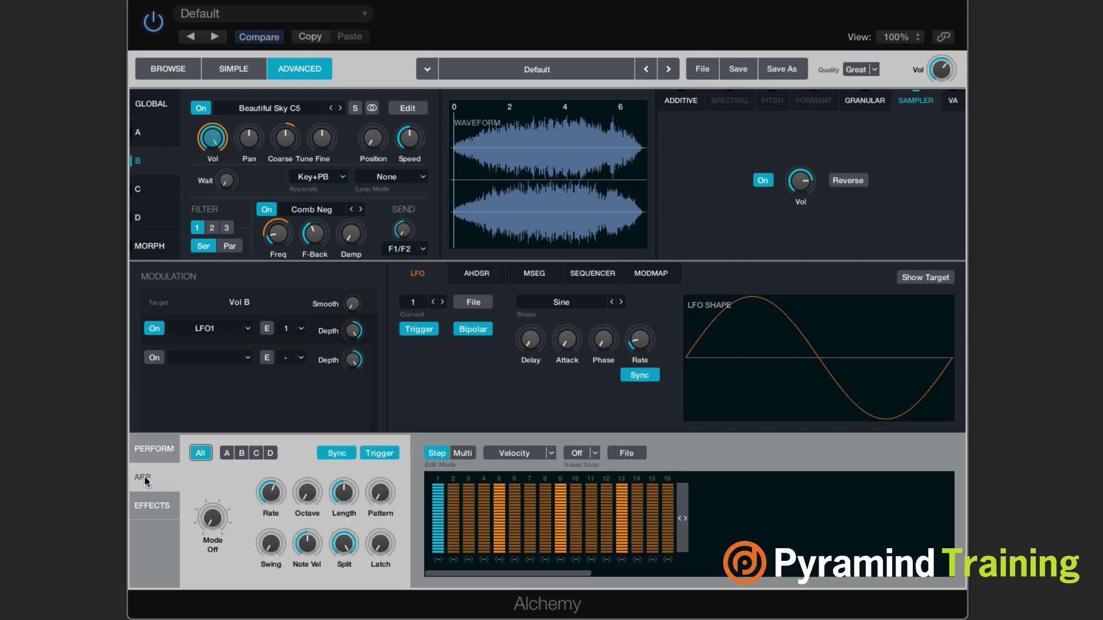
left_click(226, 458)
left_click(256, 453)
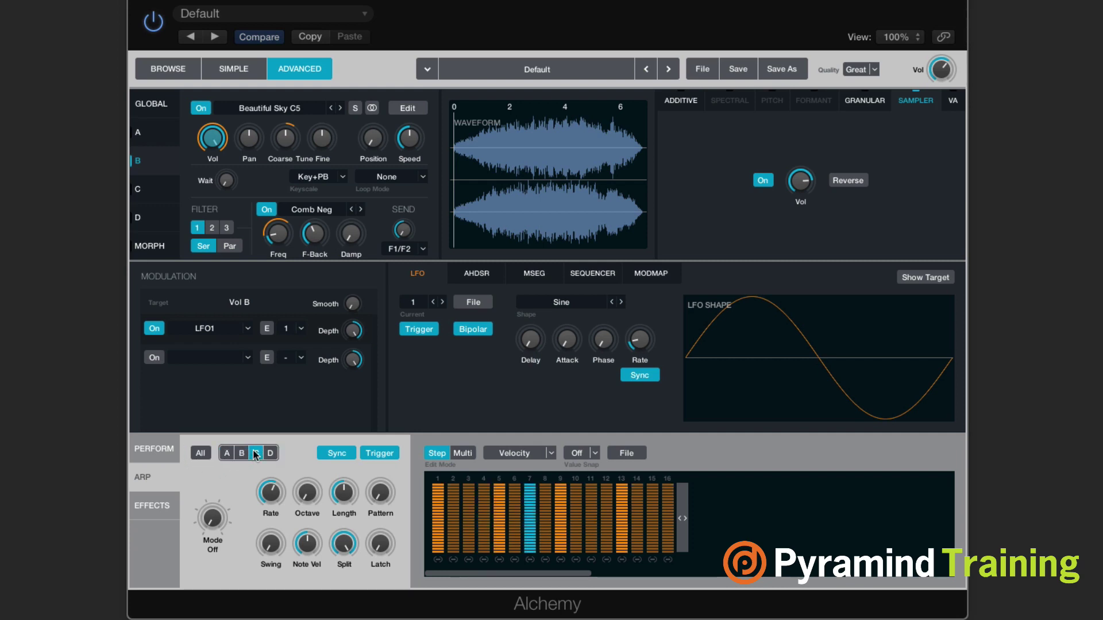
left_click(270, 453)
left_click(199, 454)
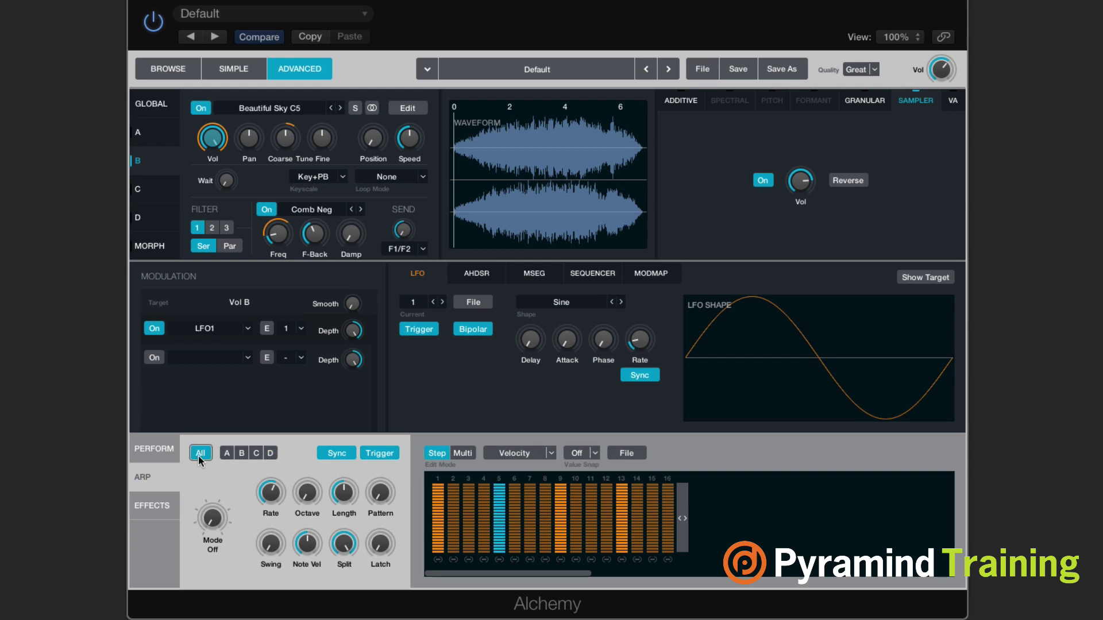
left_click(153, 504)
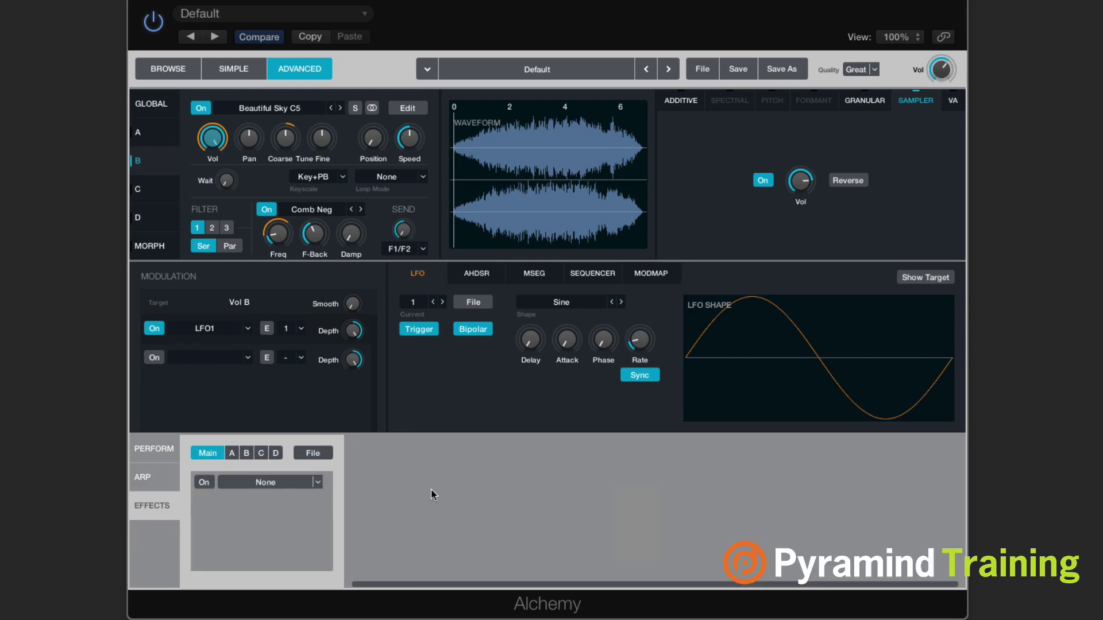
left_click(147, 454)
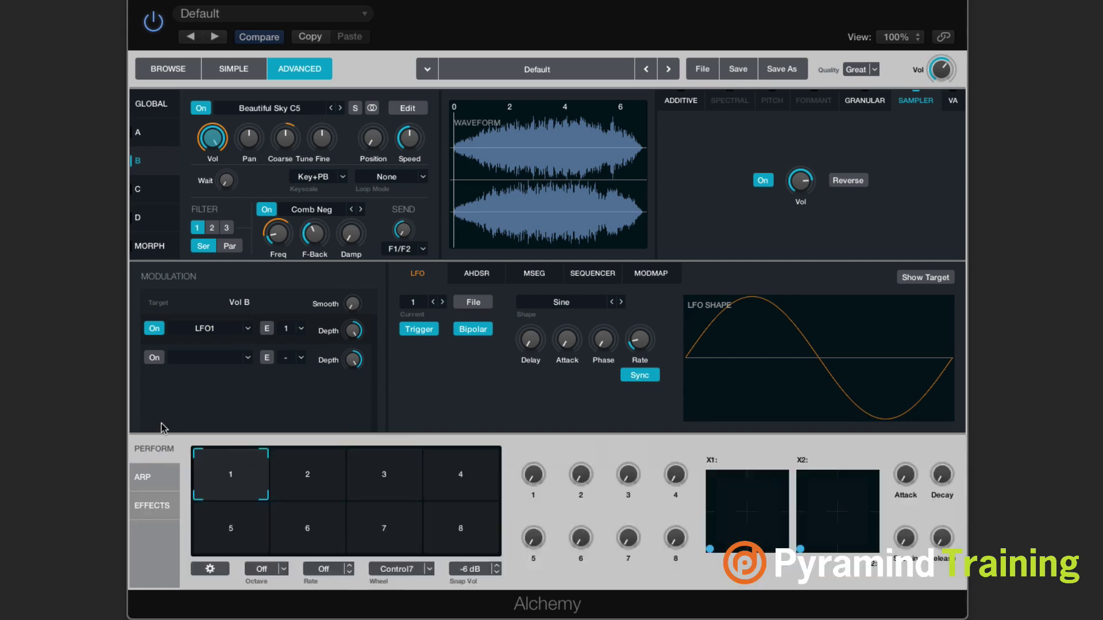